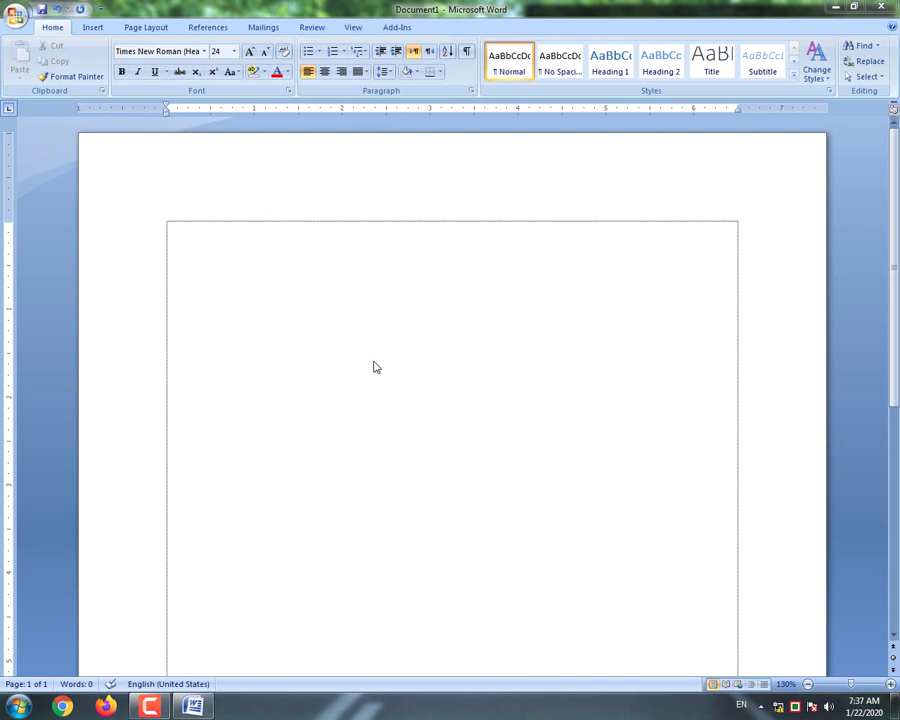
- Set the font to SutonnyMJ and type 'আমার সোনার বাংলা' with the Bijoy keyboard
left_click(204, 51)
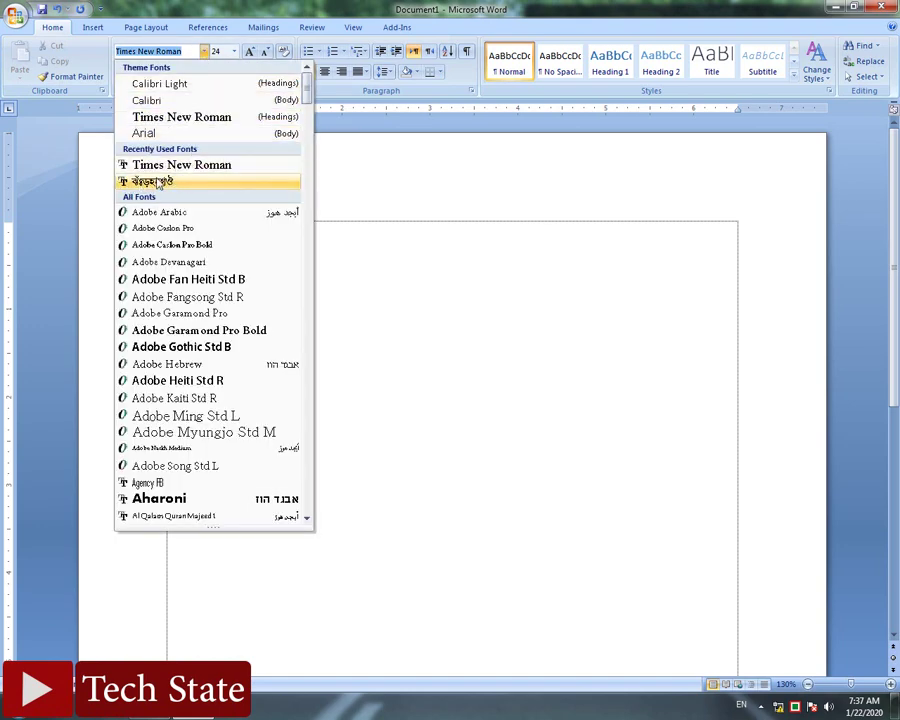
left_click(151, 184)
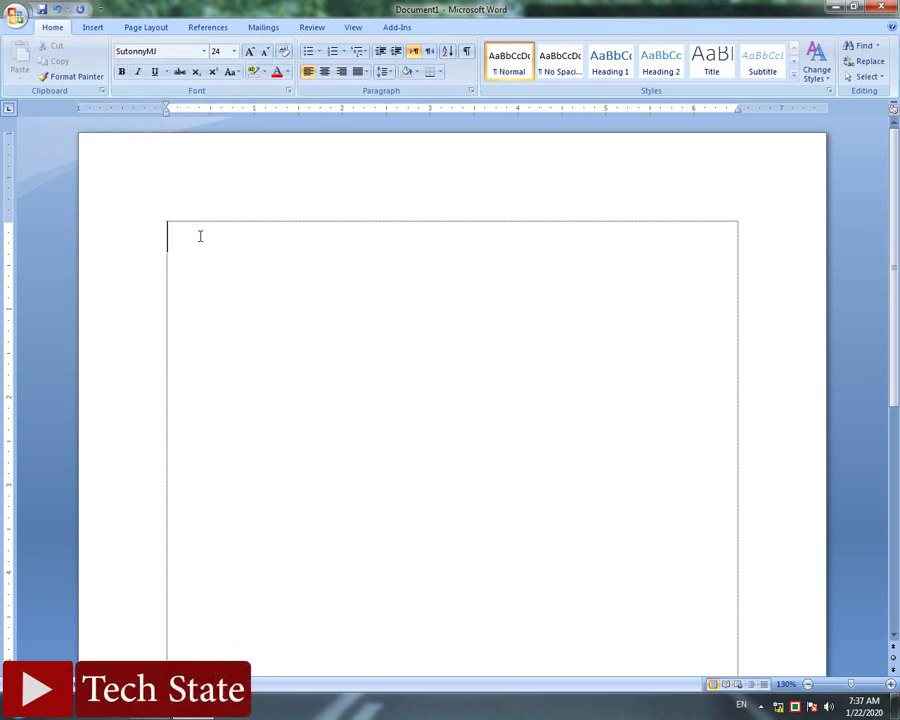
type("Av")
type("gvর সে")
type("ানার")
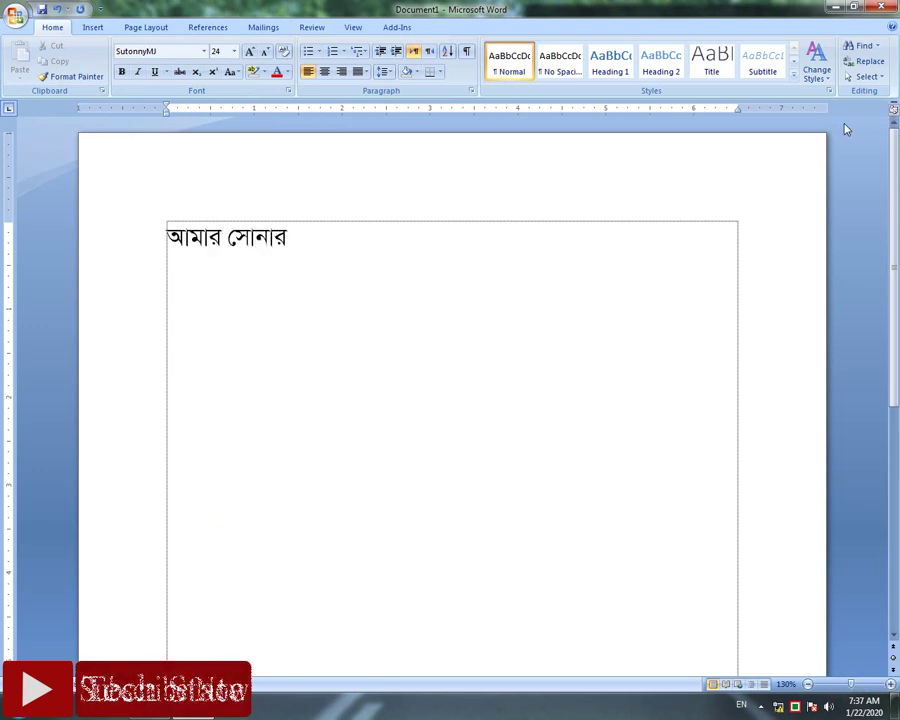
type(" বা")
type("ং")
type("ল")
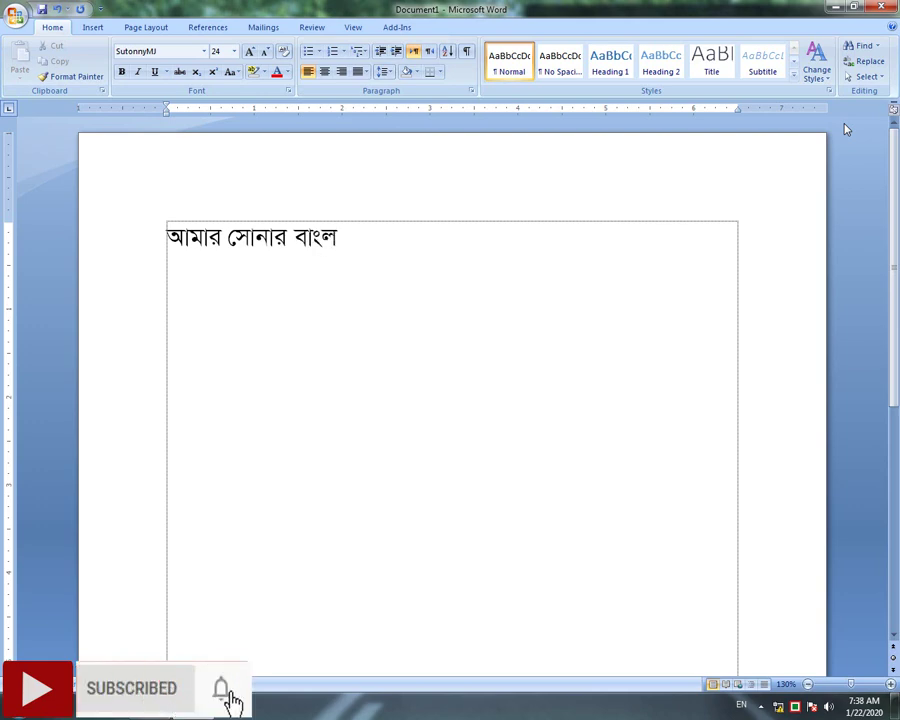
type("া")
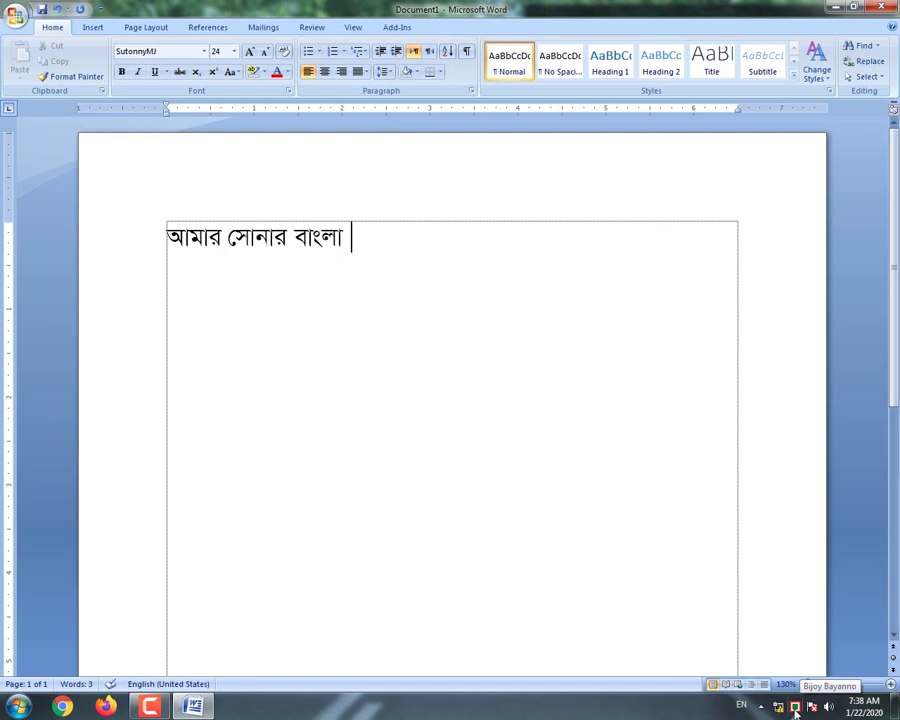
- Turn off Bijoy input, switch the font to Times New Roman, and type 'Our Country'
left_click(797, 709)
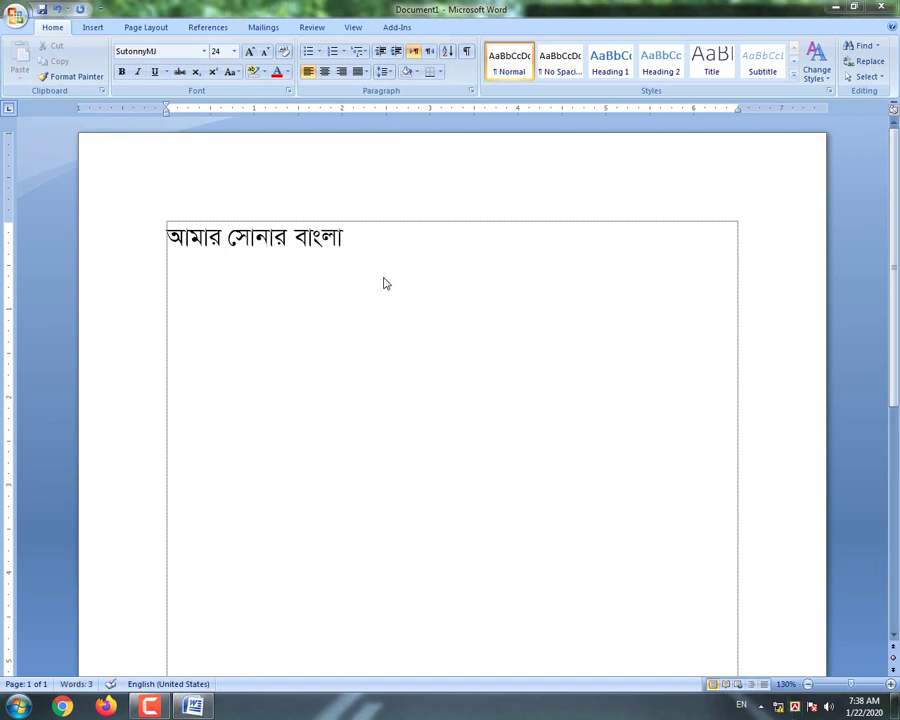
left_click(207, 53)
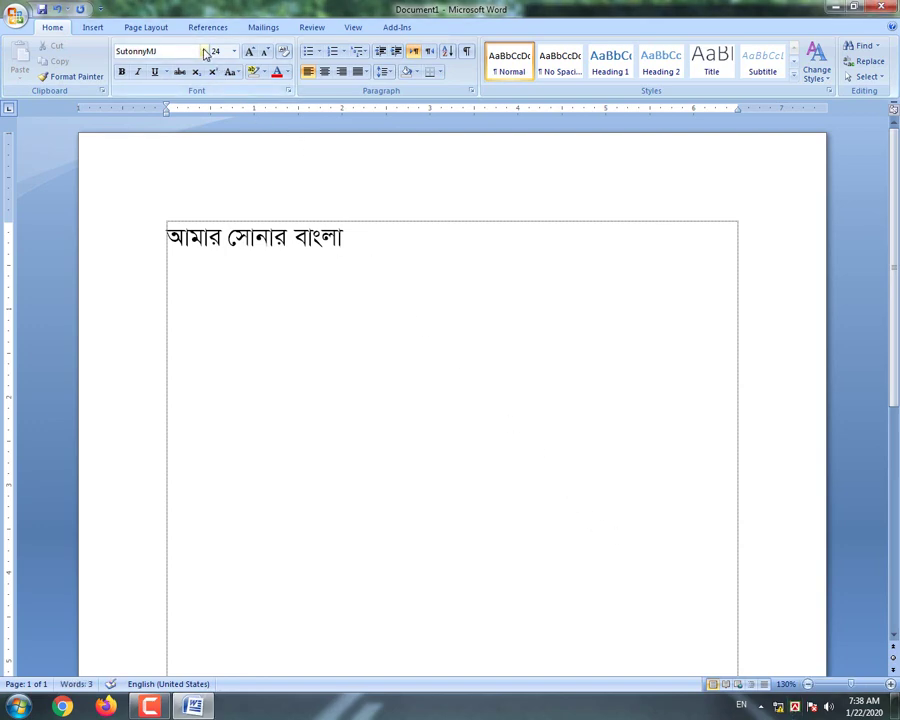
left_click(205, 51)
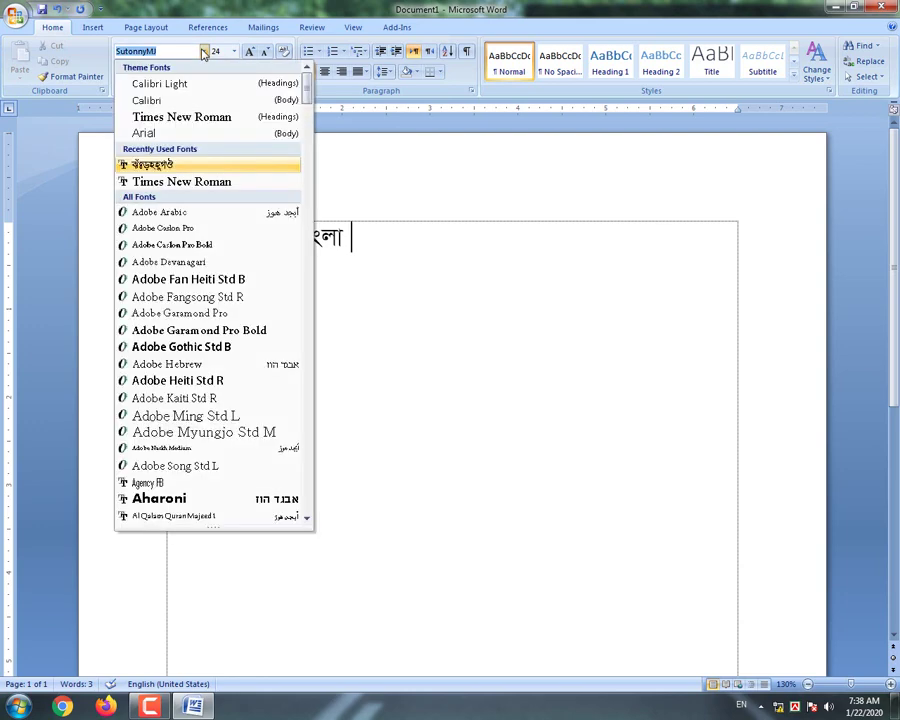
left_click(167, 181)
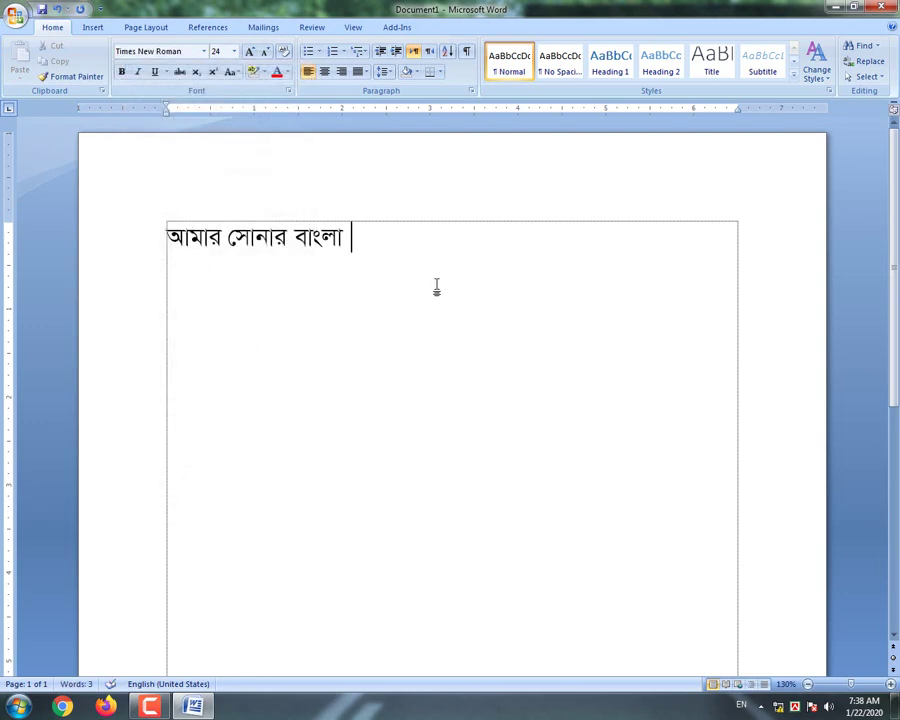
type("Ou")
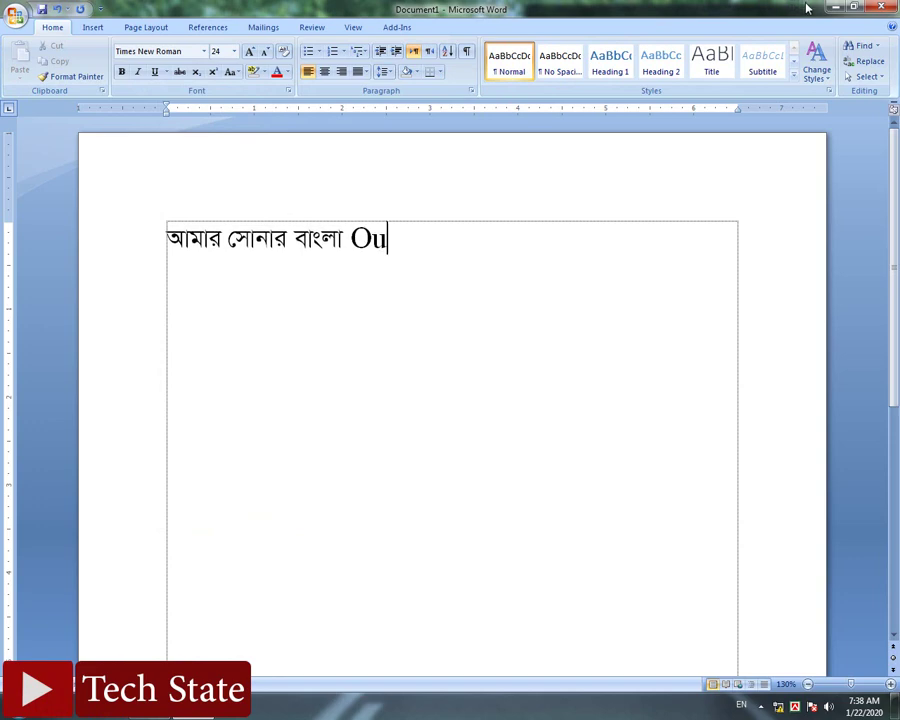
type("r ")
type("Count")
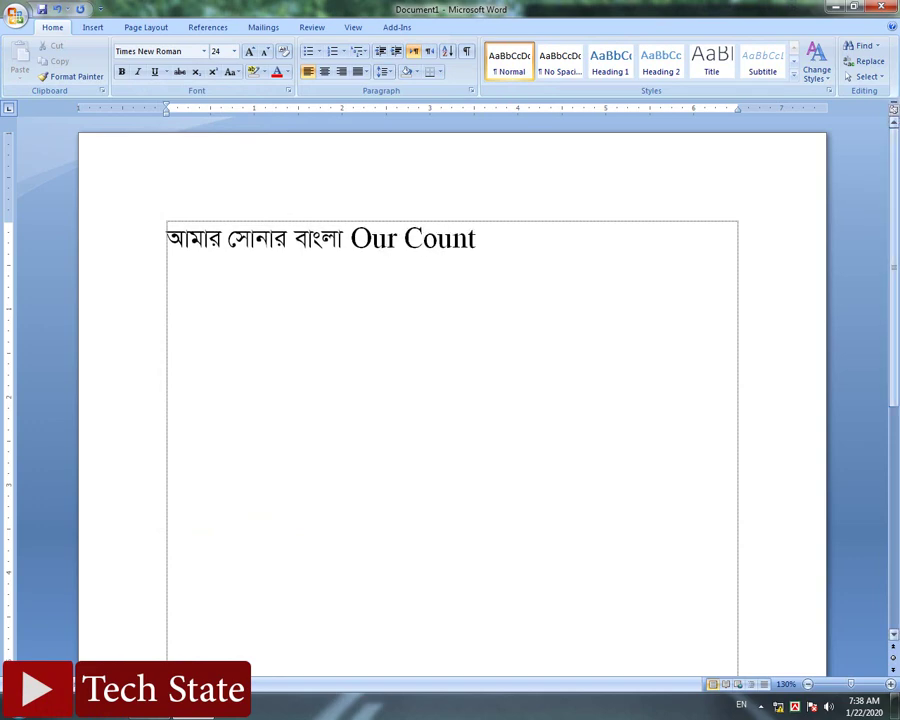
type("ry")
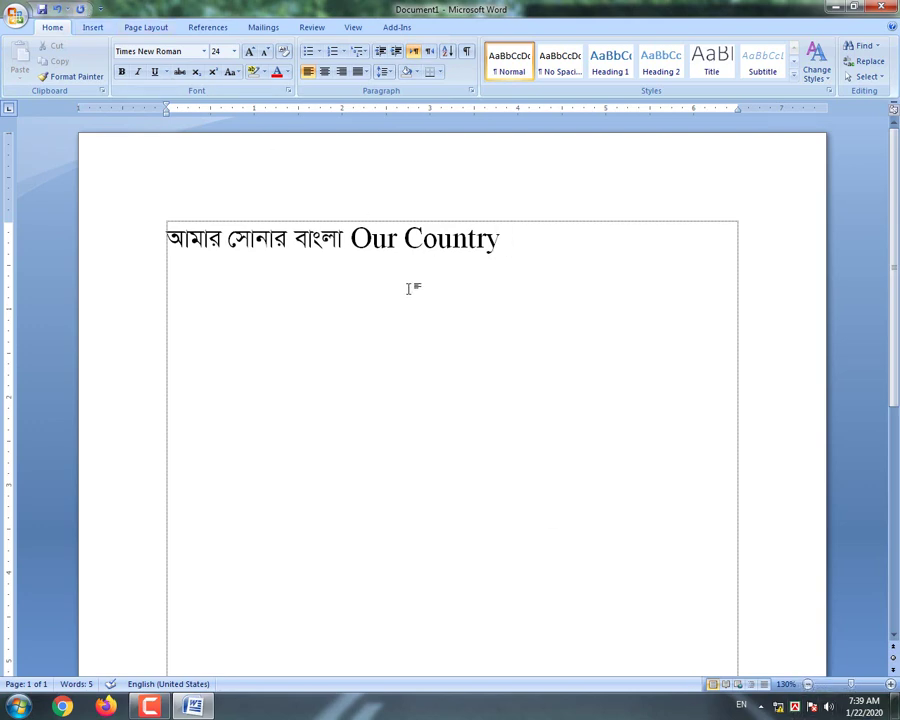
- Start a new line and type Unicode Bangla 'আমার সোনার বাংলা', shown in Vrinda
key("Return")
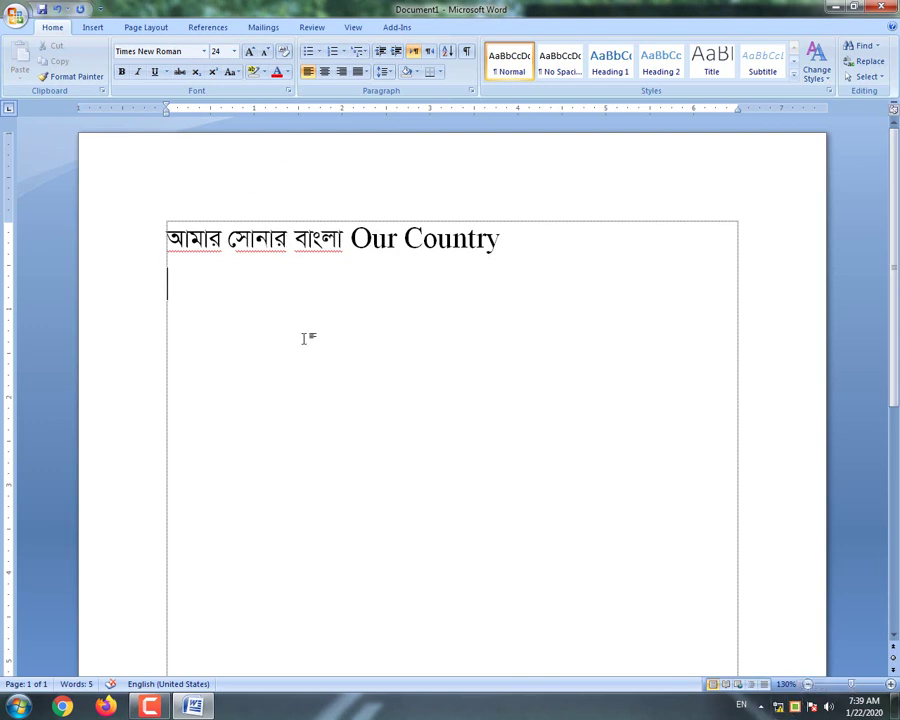
type("আ")
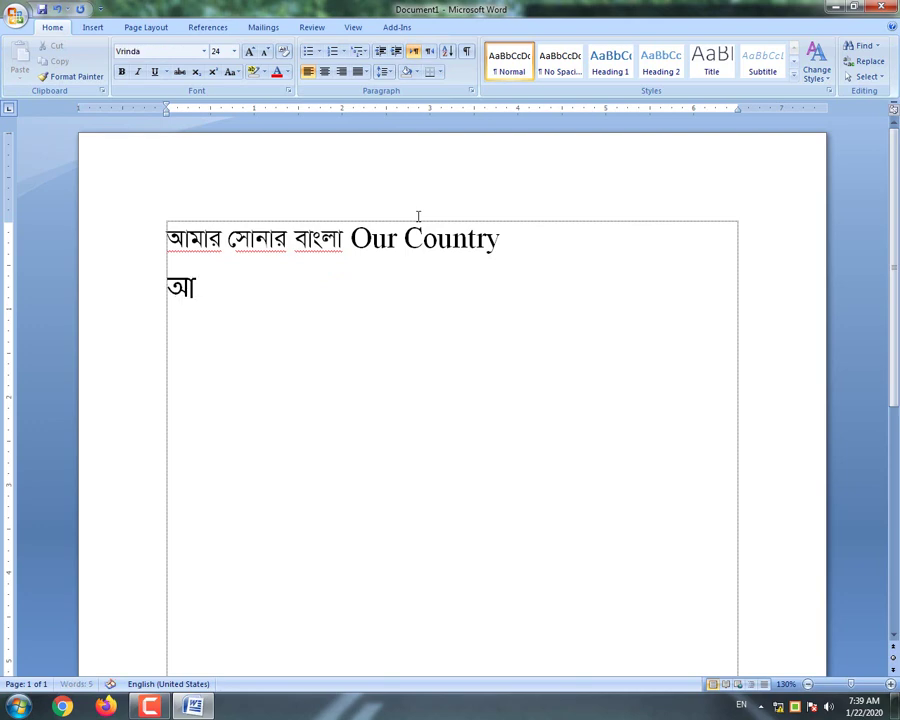
type("মার")
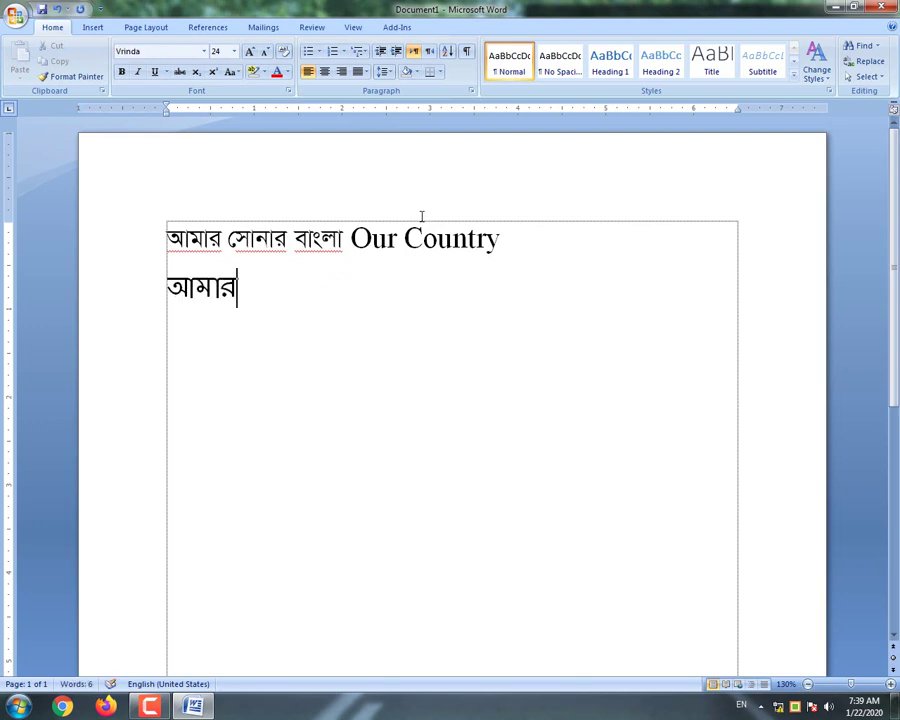
type(" সোনা")
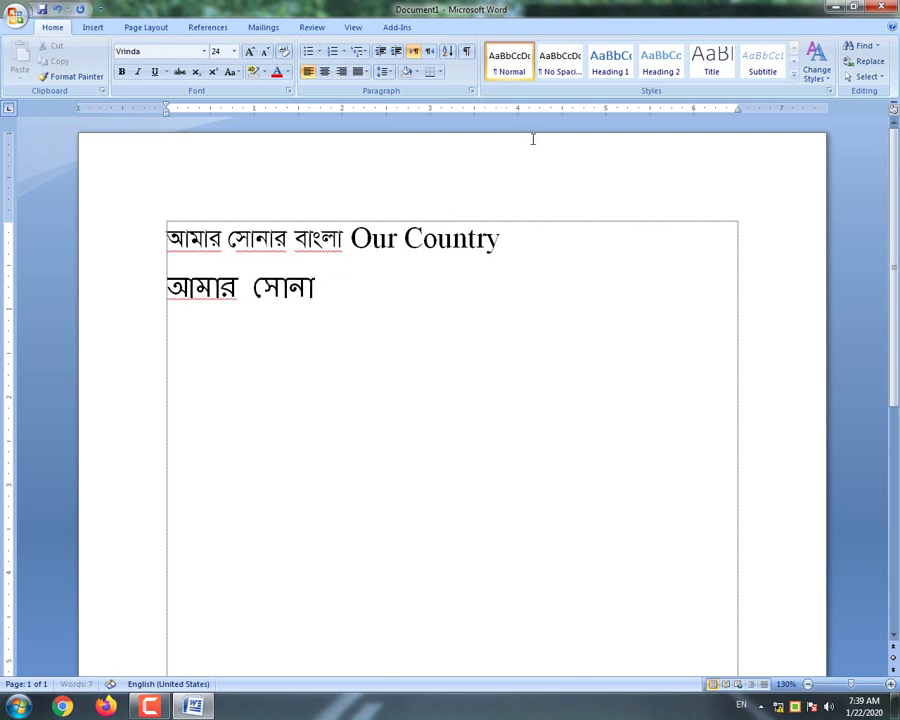
type("র")
type(" বাংল")
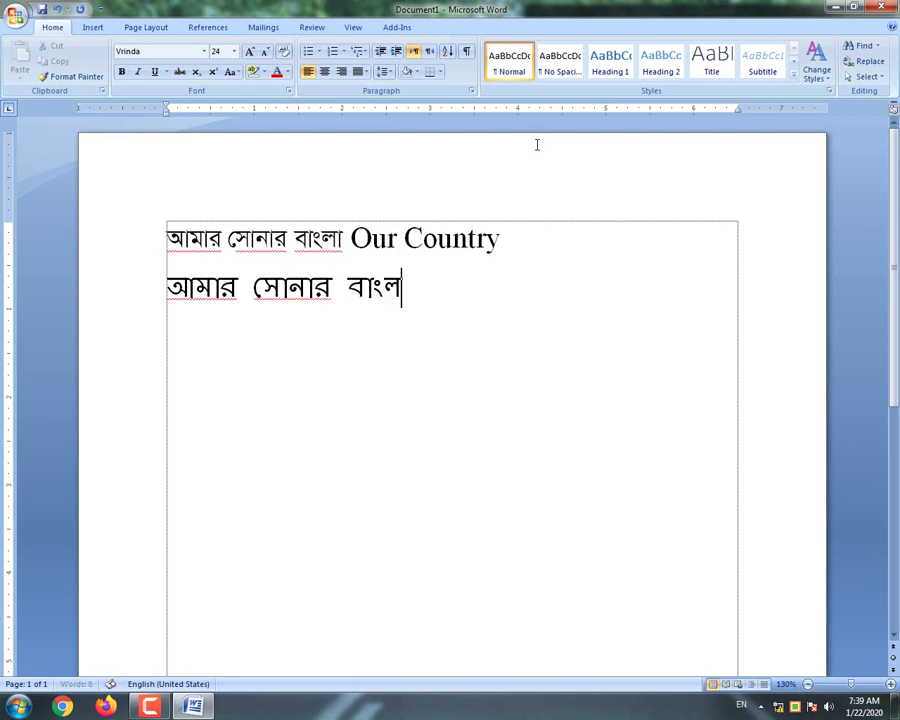
type("া")
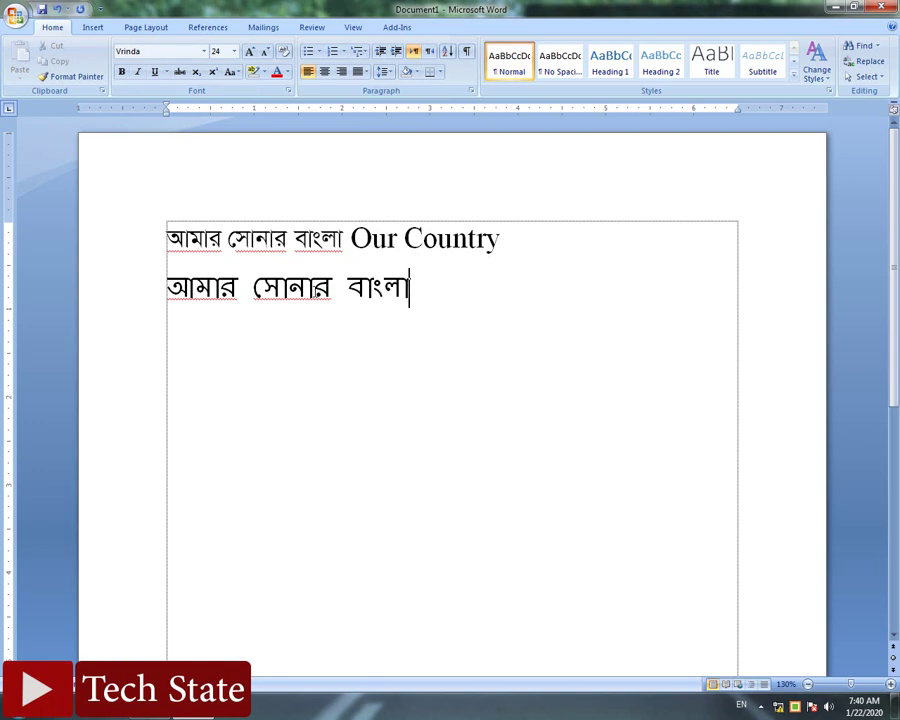
- Select the solaimanlipi font file in the My software folder on Software (E:)
left_click(836, 8)
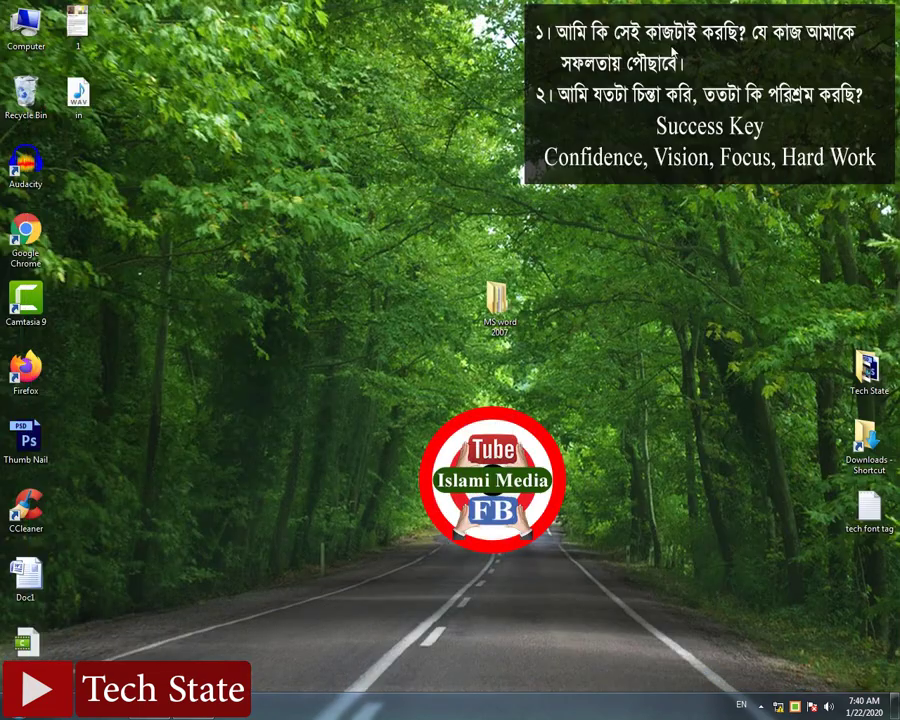
double_click(30, 33)
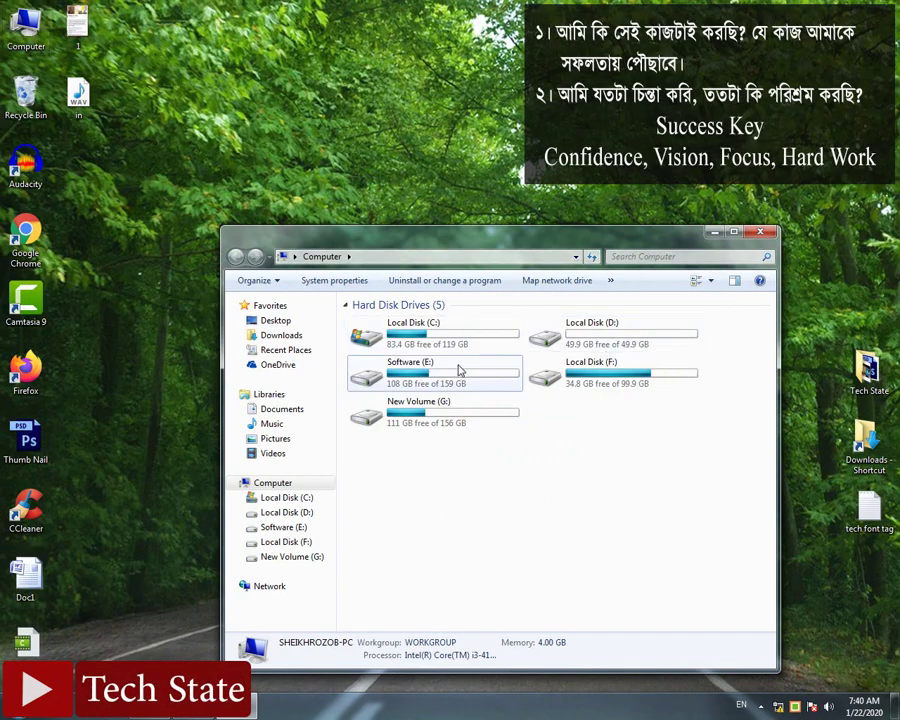
double_click(459, 371)
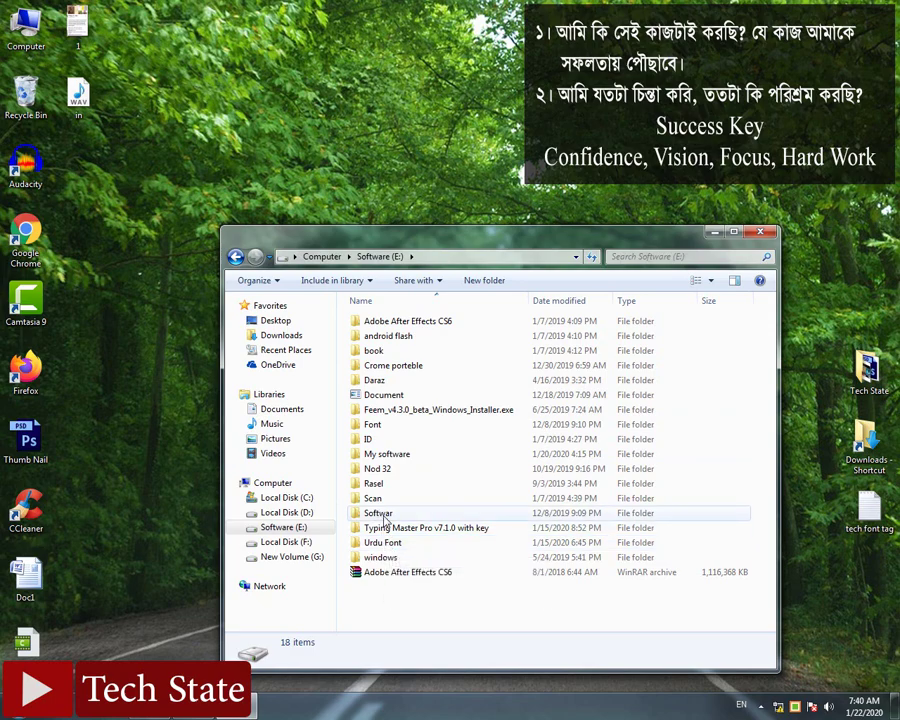
double_click(382, 454)
scroll(405, 550, "down", 3)
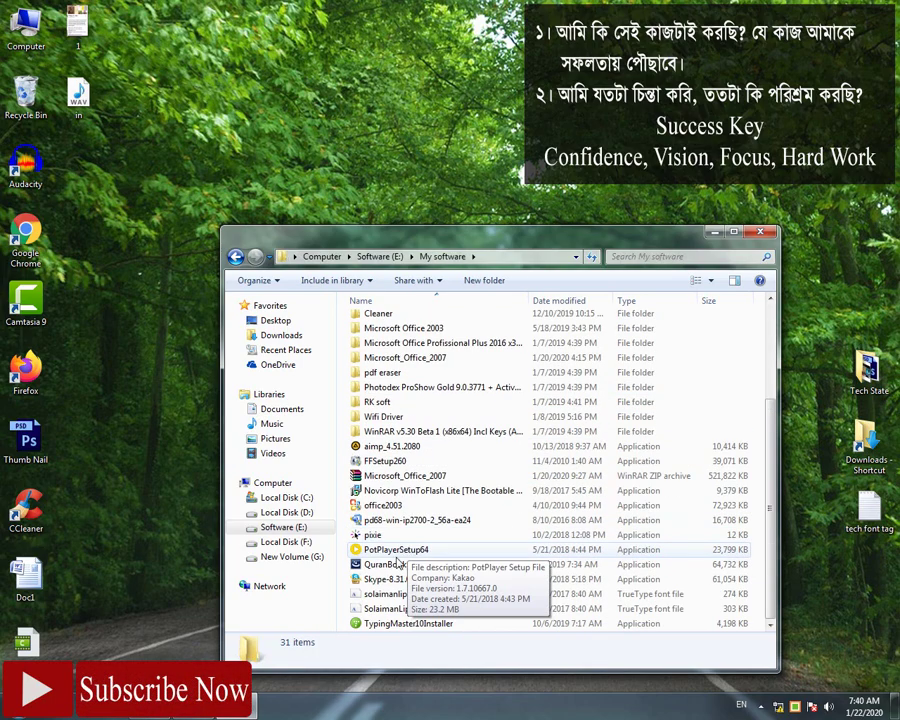
left_click(397, 595)
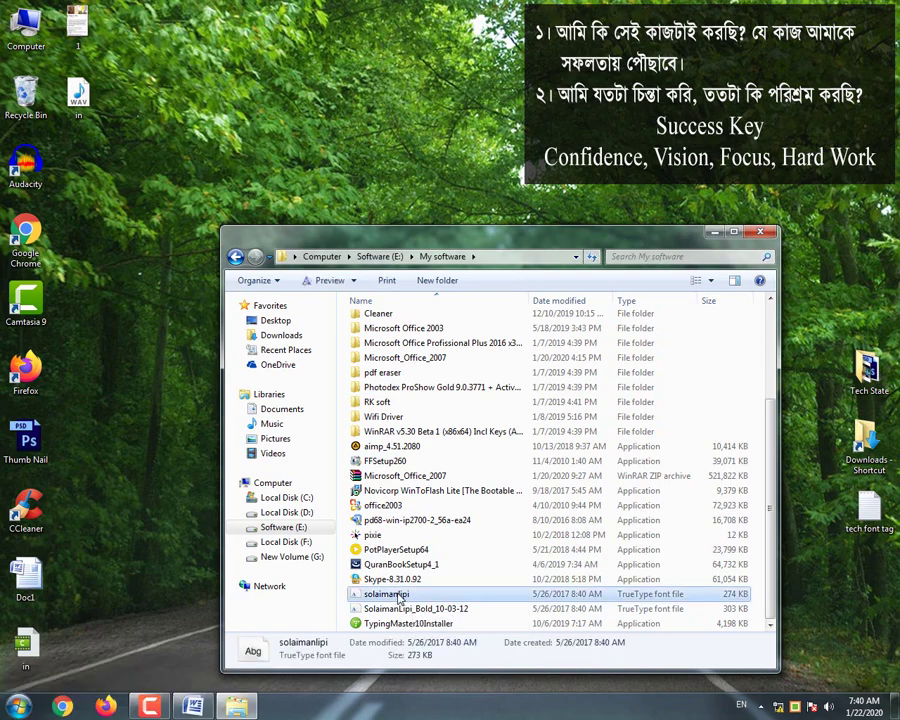
left_click(756, 233)
- Paste SolaimanLipi into the Fonts folder to install it, then close the folder
left_click(18, 707)
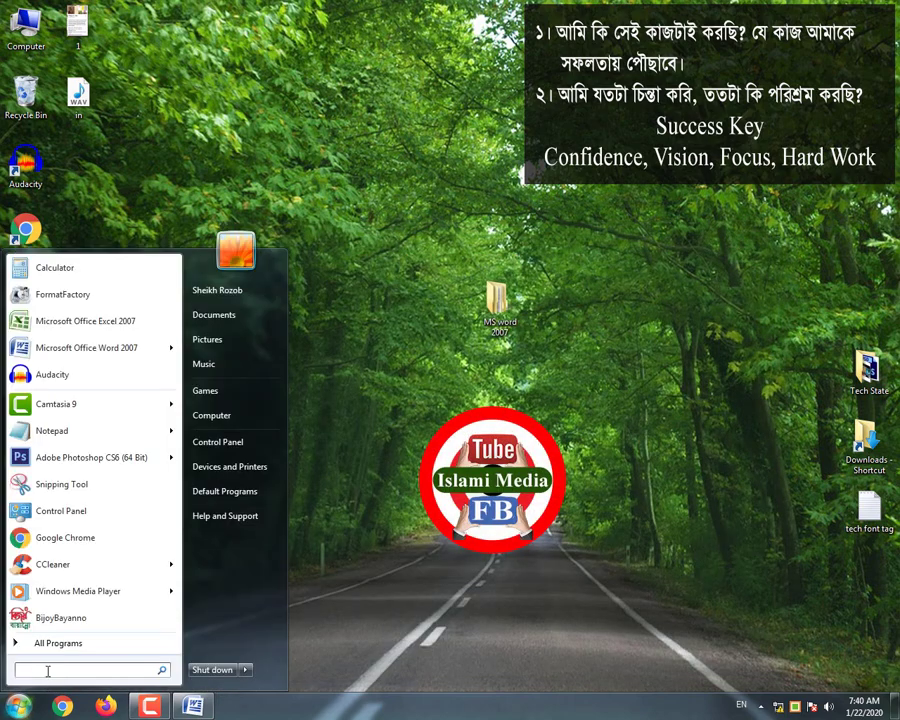
type("font")
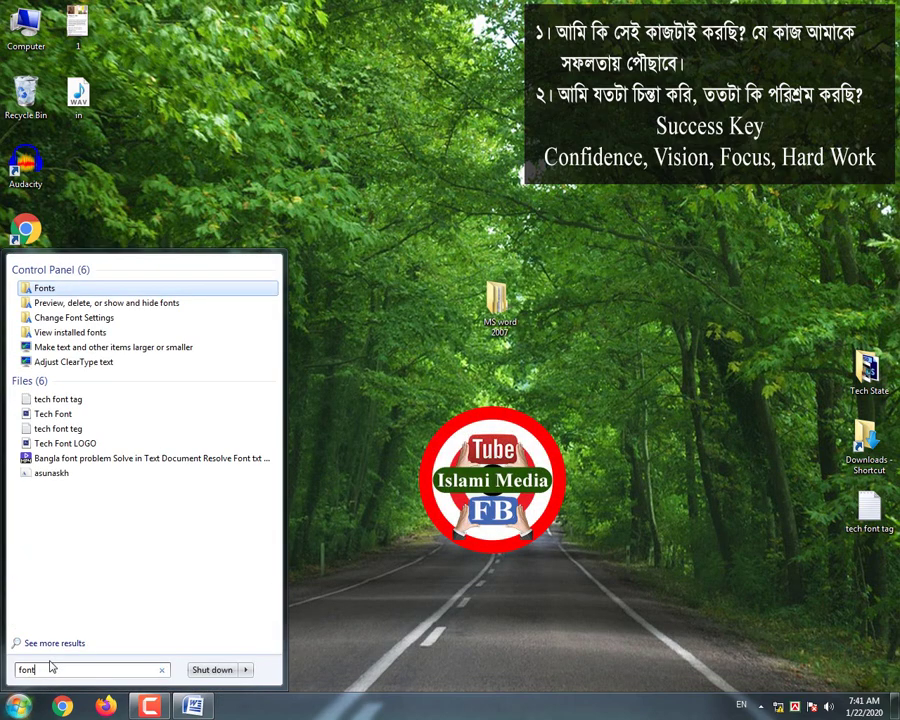
left_click(58, 289)
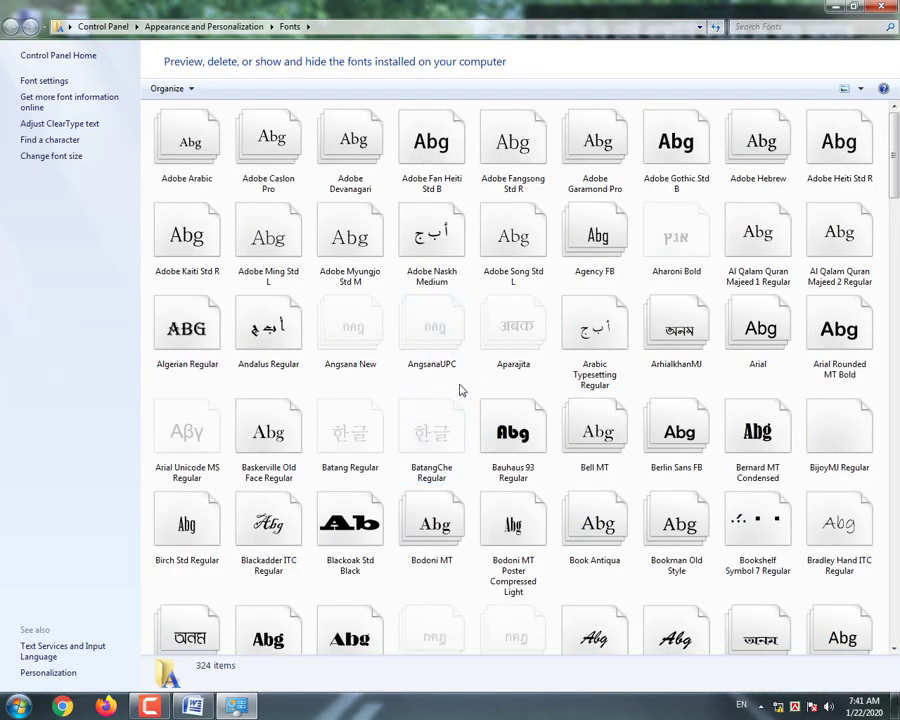
right_click(460, 387)
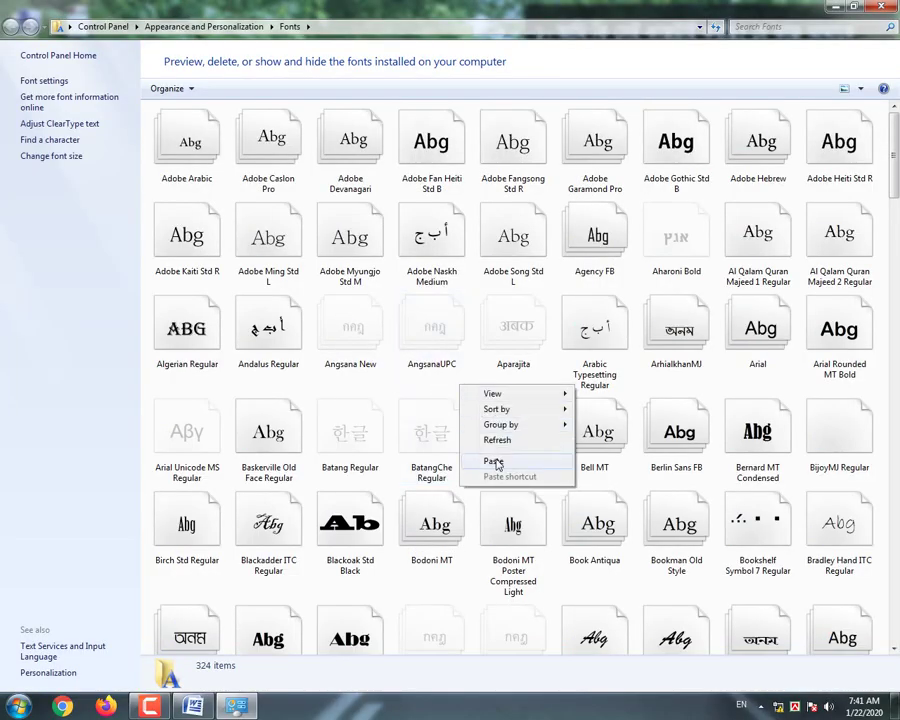
left_click(494, 461)
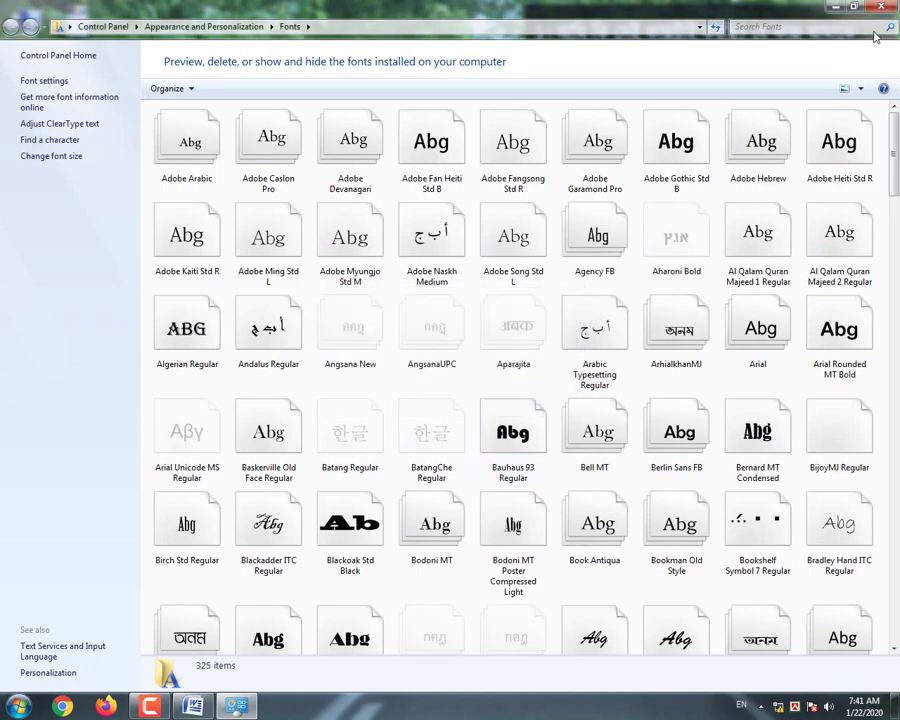
key("alt+F4")
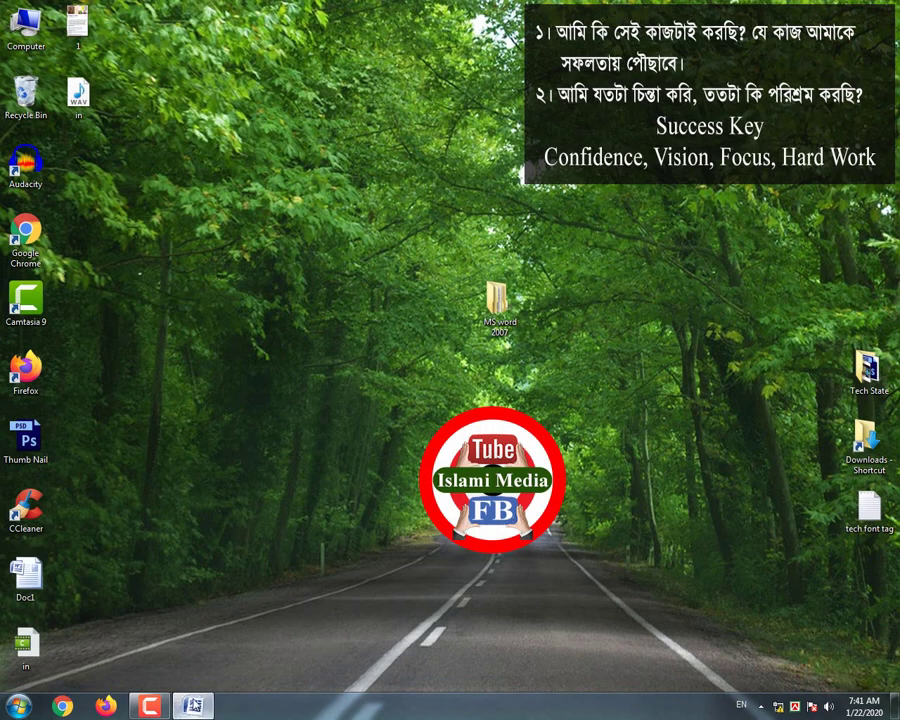
- In Word, apply the SolaimanLipi font to the second Bangla line
left_click(193, 706)
left_click_drag(430, 297, 222, 297)
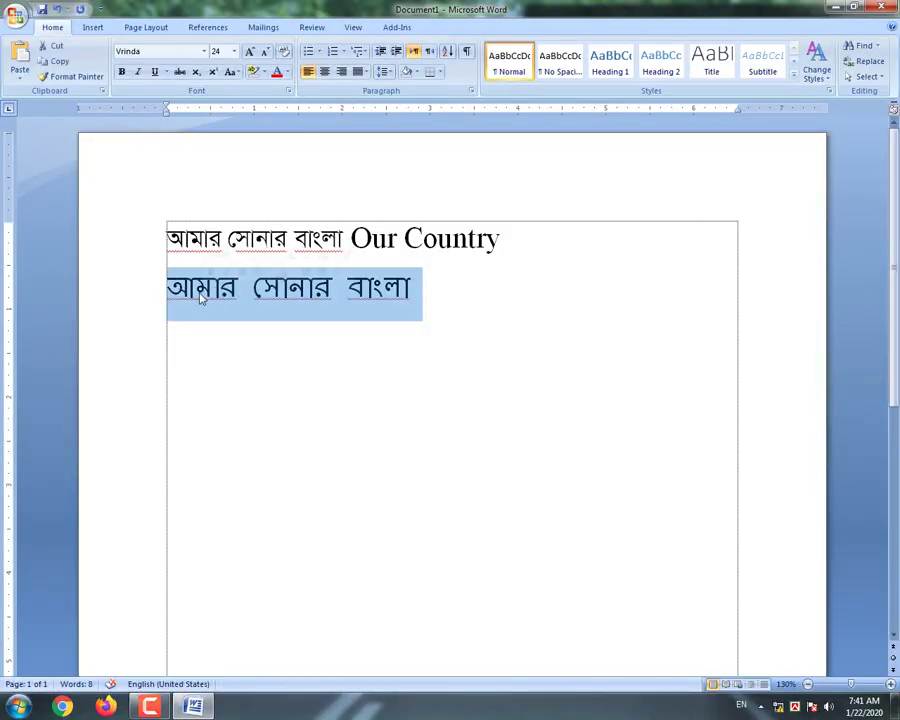
left_click(204, 52)
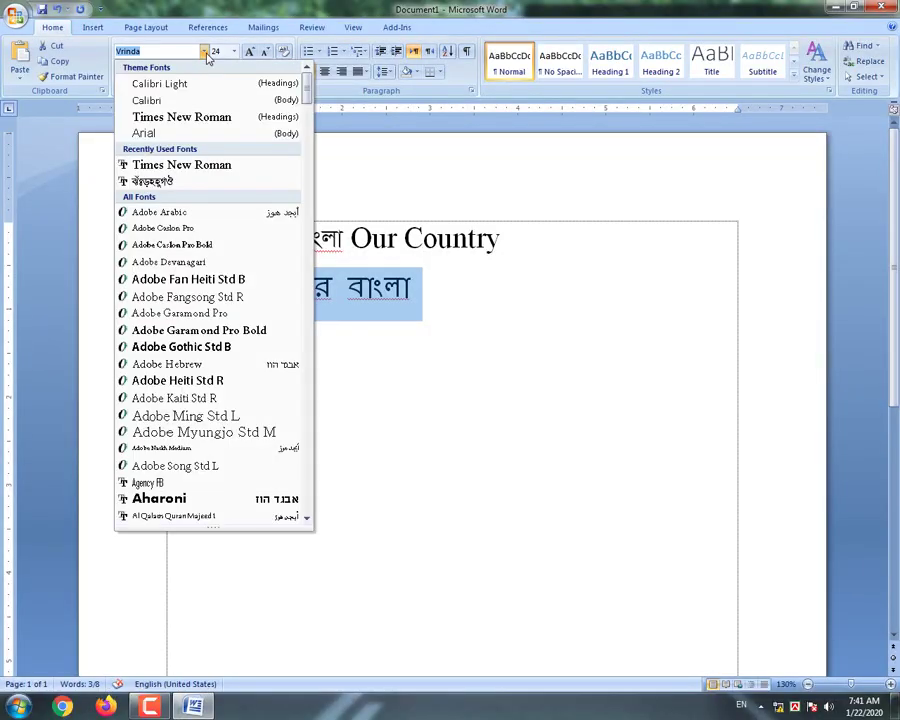
scroll(237, 364, "down", 5)
scroll(239, 378, "down", 5)
scroll(239, 372, "down", 5)
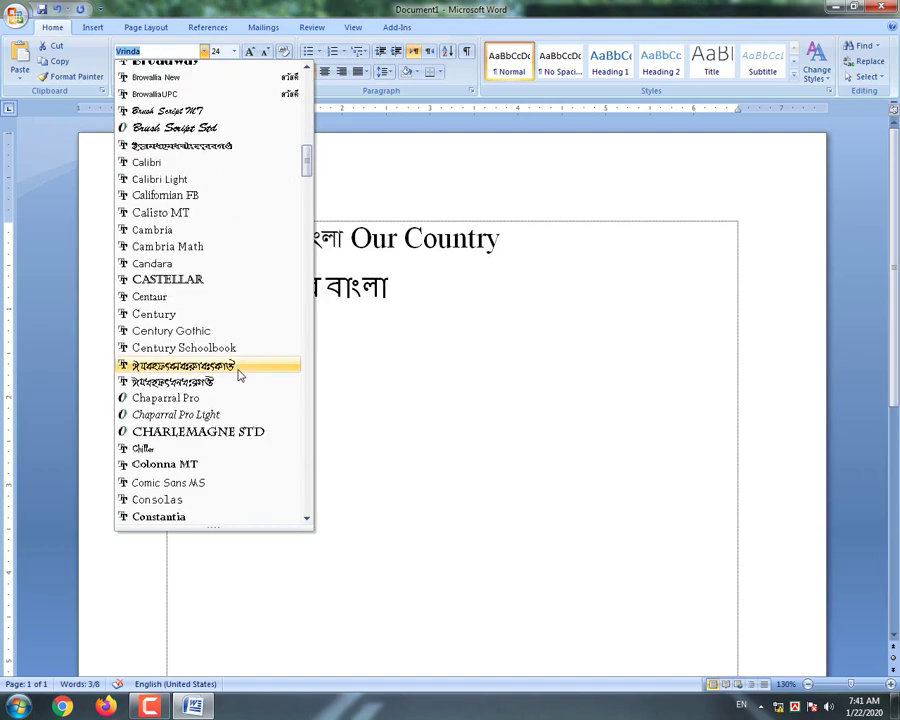
scroll(240, 374, "down", 5)
scroll(257, 324, "down", 5)
scroll(291, 316, "down", 10)
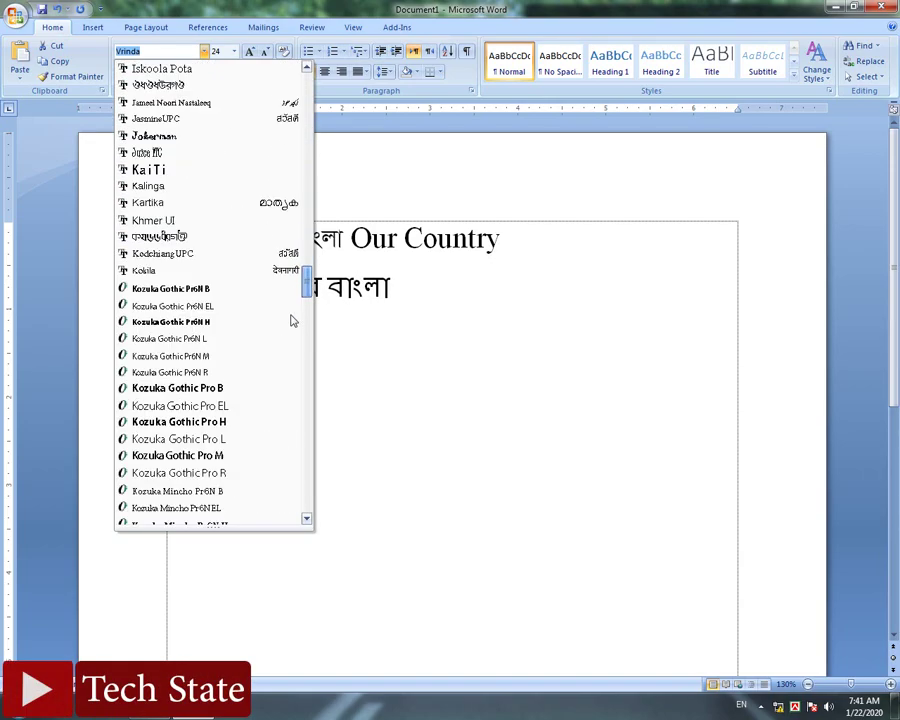
scroll(288, 392, "down", 10)
scroll(288, 420, "down", 10)
scroll(290, 424, "down", 1)
scroll(287, 432, "down", 2)
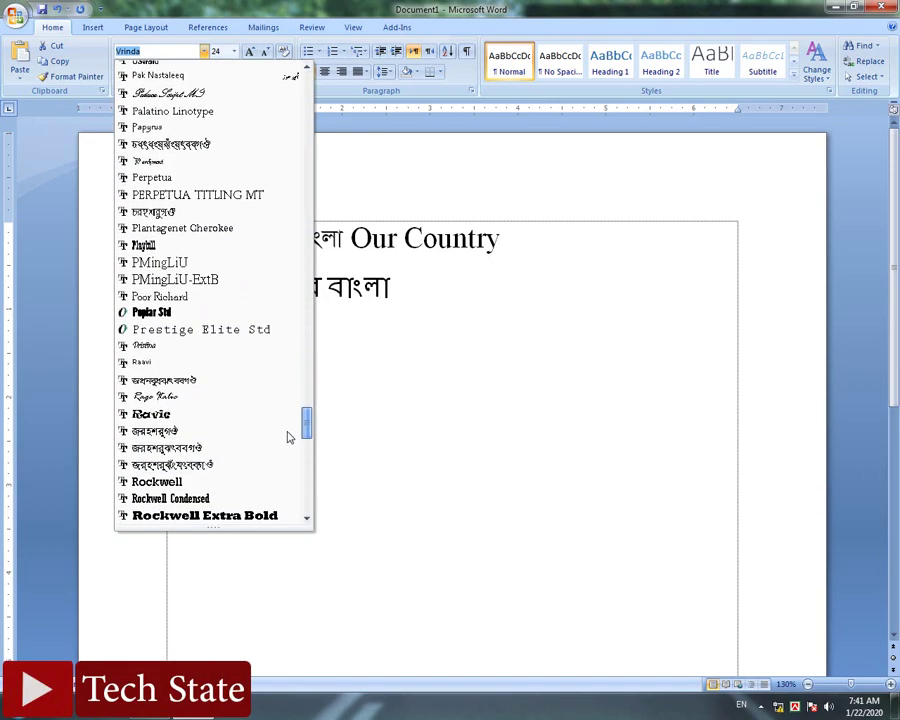
scroll(288, 443, "down", 3)
scroll(290, 425, "down", 5)
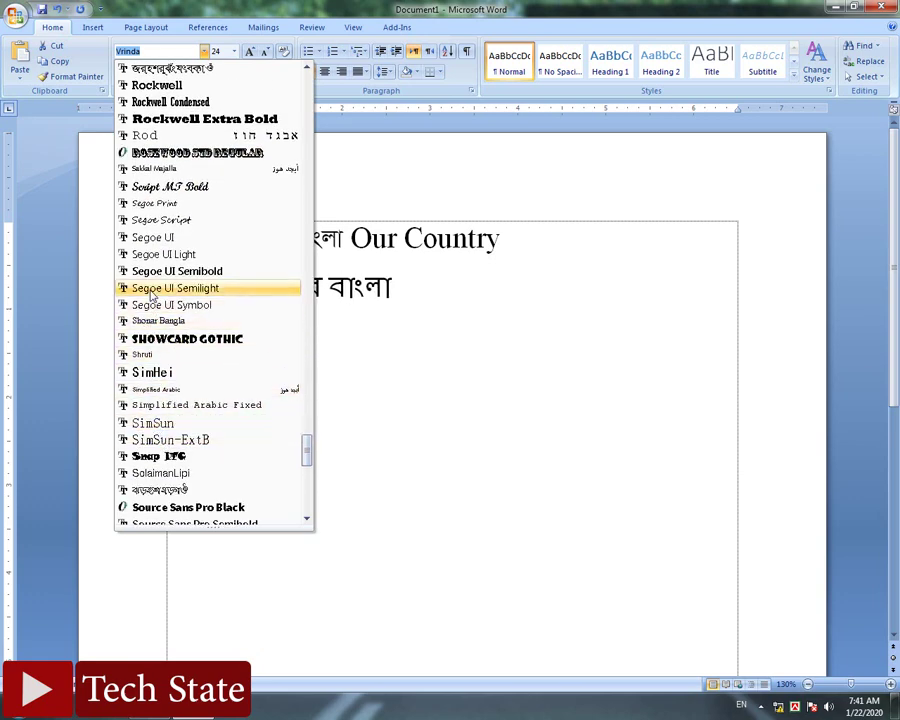
scroll(152, 302, "down", 3)
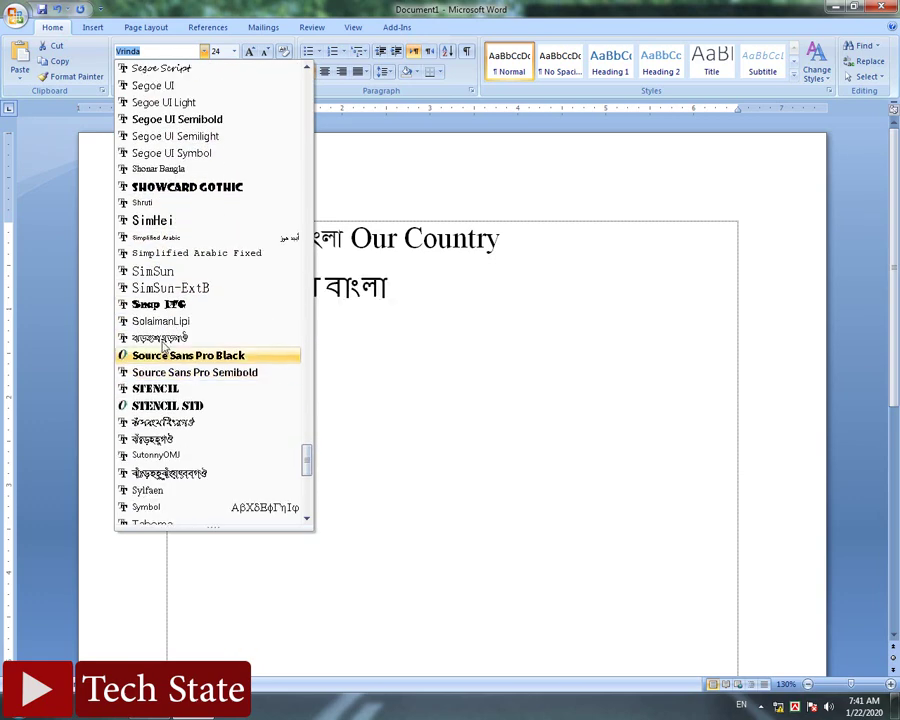
left_click(158, 321)
- Check each line's font: line one is SutonnyMJ, line two SolaimanLipi
left_click(298, 288)
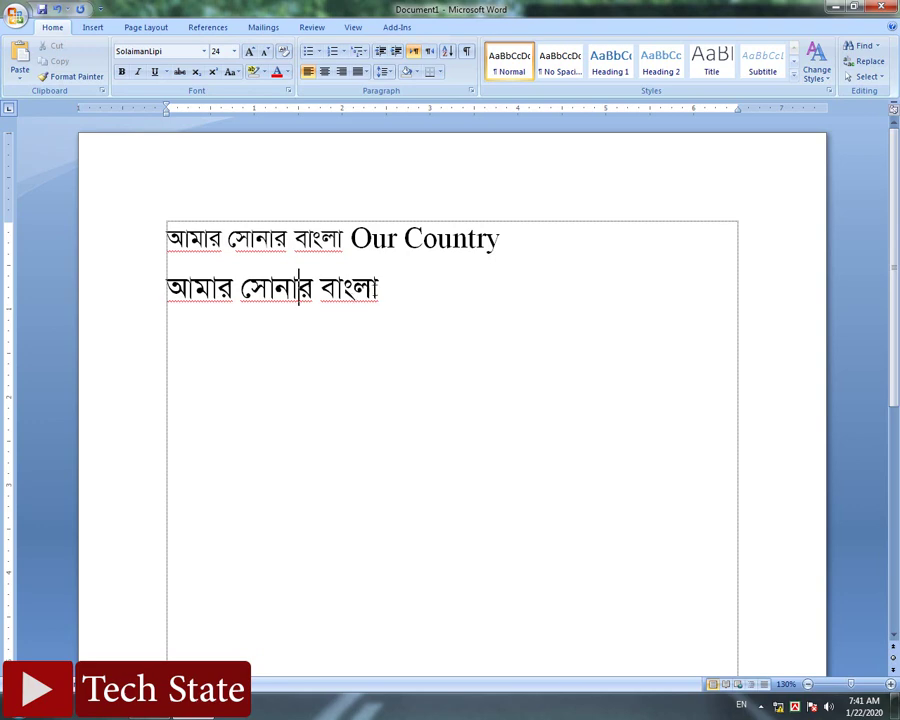
left_click(383, 287)
left_click(257, 240)
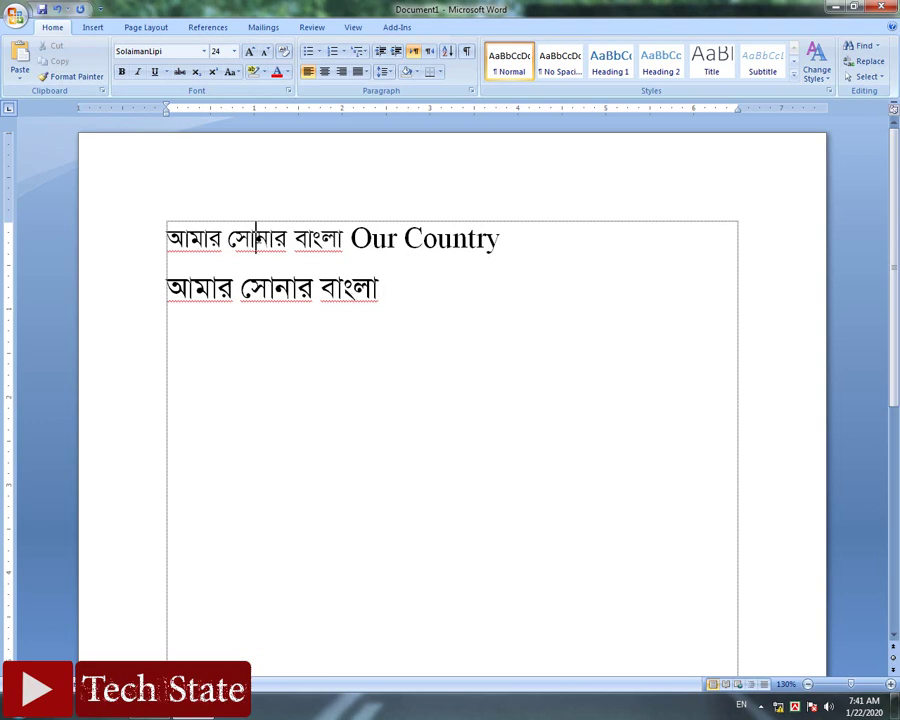
left_click(386, 285)
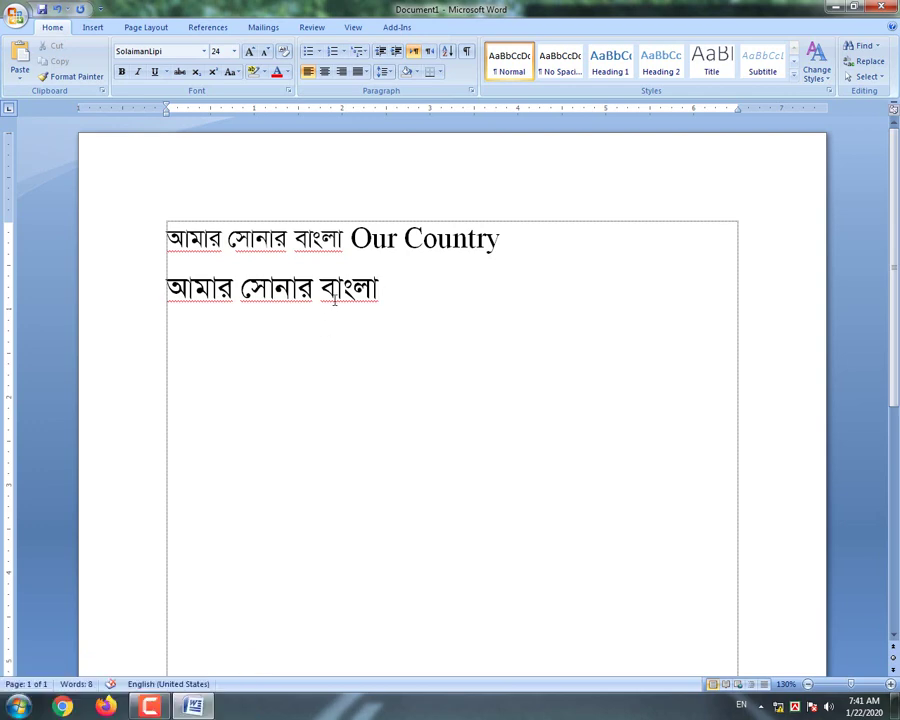
left_click(322, 290)
- Copy the SutonnyMJ Bangla words from line one, then bring up Facebook in Firefox
left_click(825, 707)
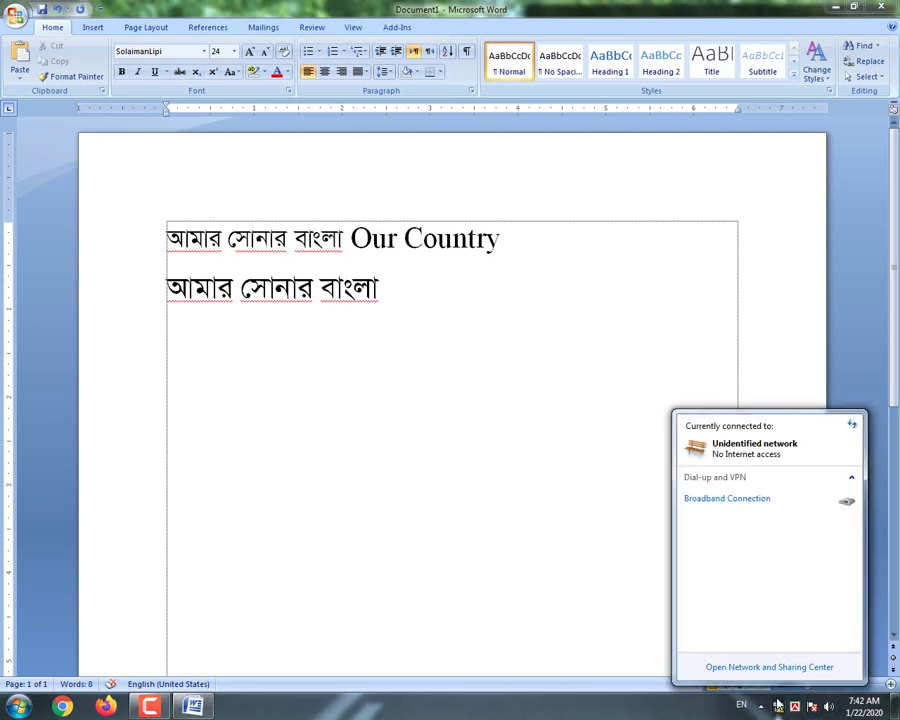
left_click(848, 503)
double_click(256, 238)
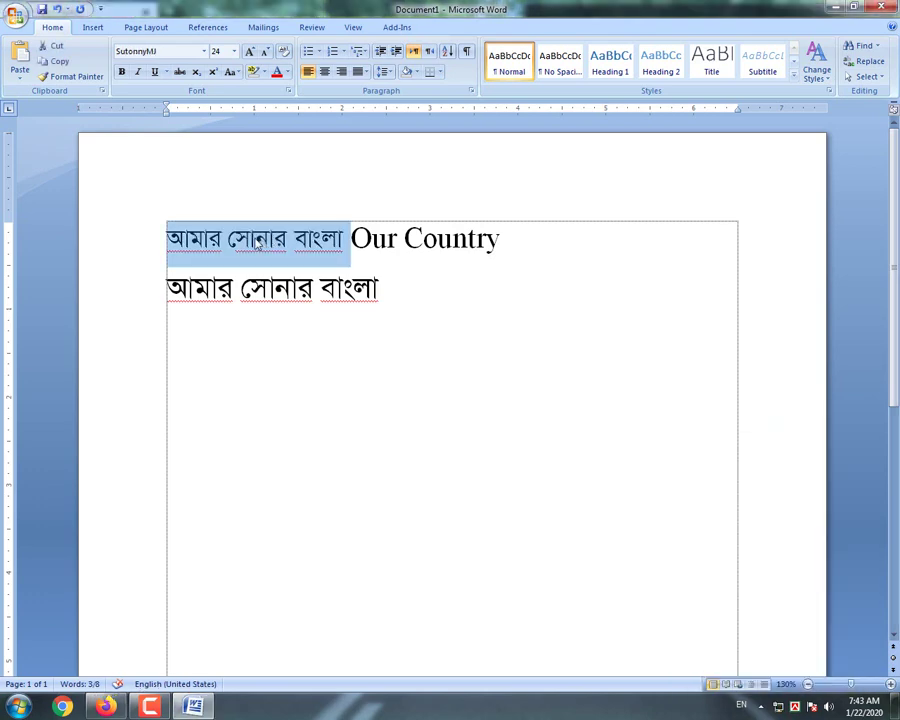
left_click(256, 238)
left_click_drag(343, 238, 166, 238)
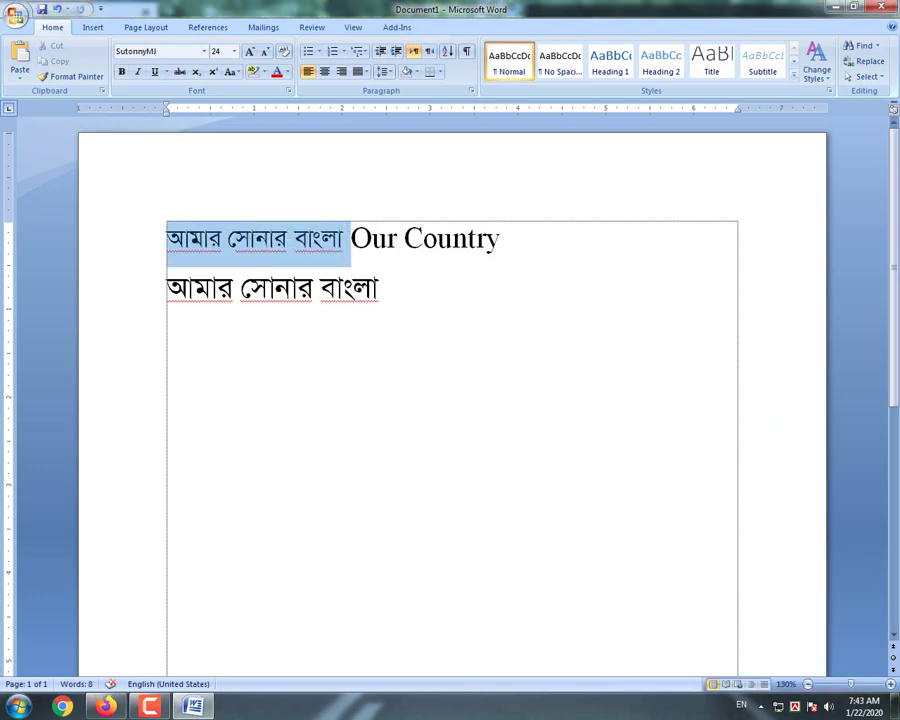
right_click(202, 238)
left_click(240, 262)
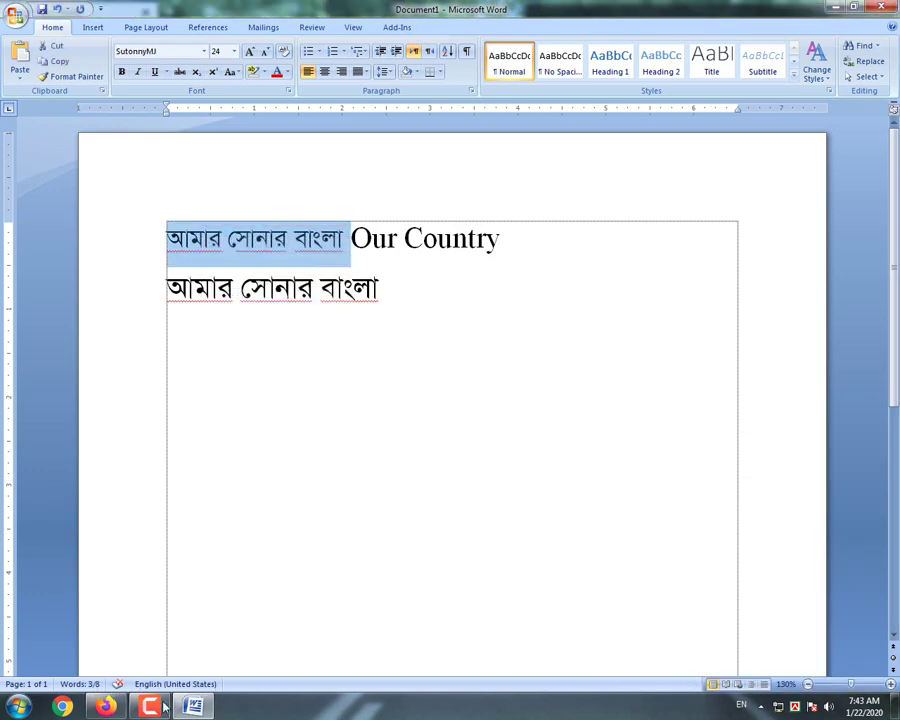
left_click(105, 707)
- Paste the SutonnyMJ text into the Facebook post box, where it appears as 'Avgvi †mvbvi evsjv'
left_click(330, 238)
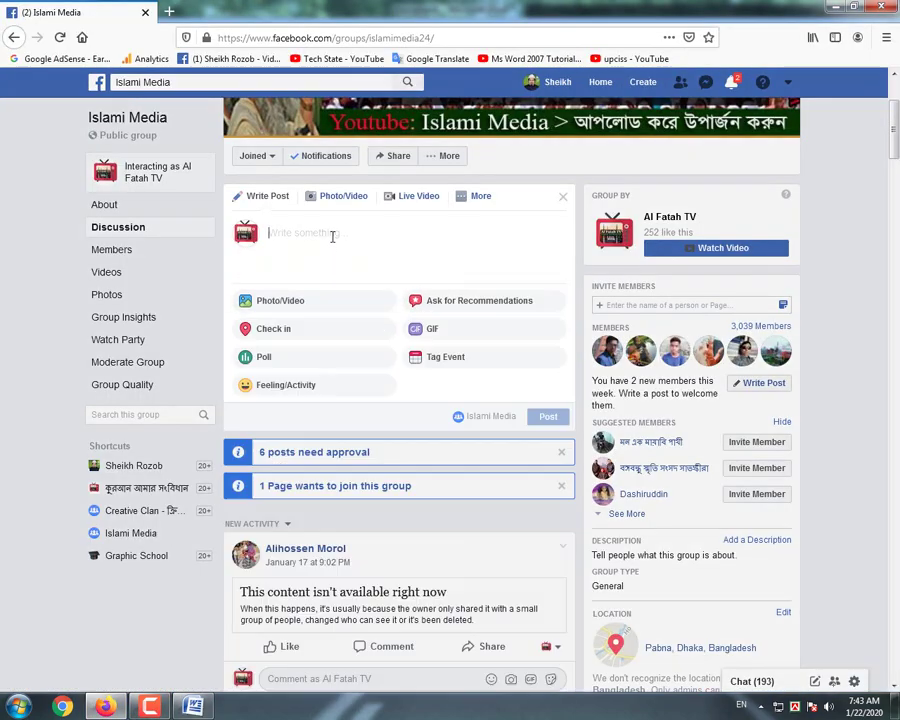
right_click(333, 237)
left_click(367, 299)
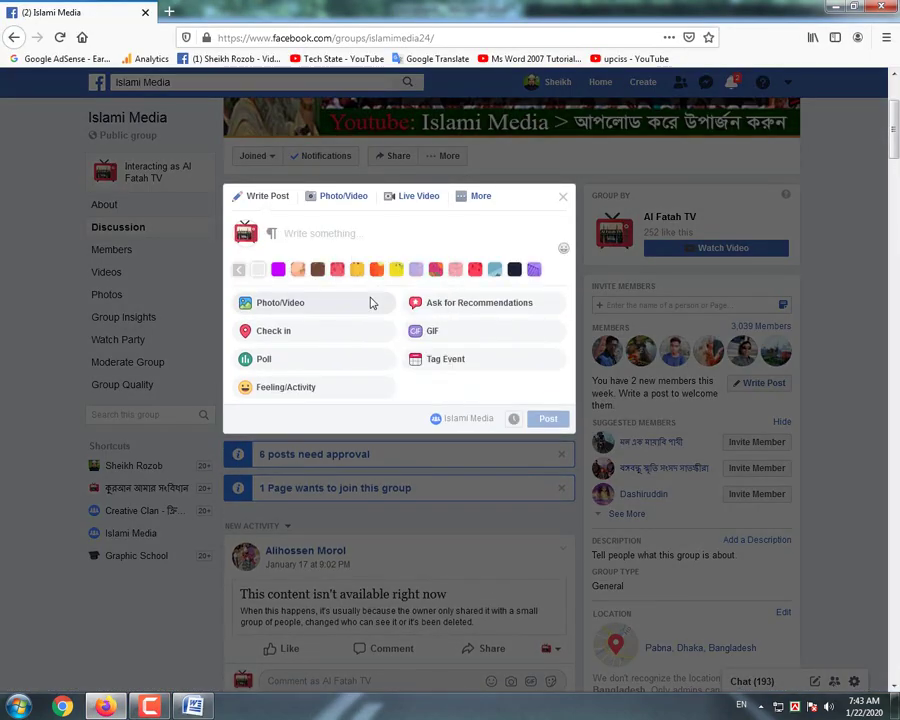
right_click(344, 232)
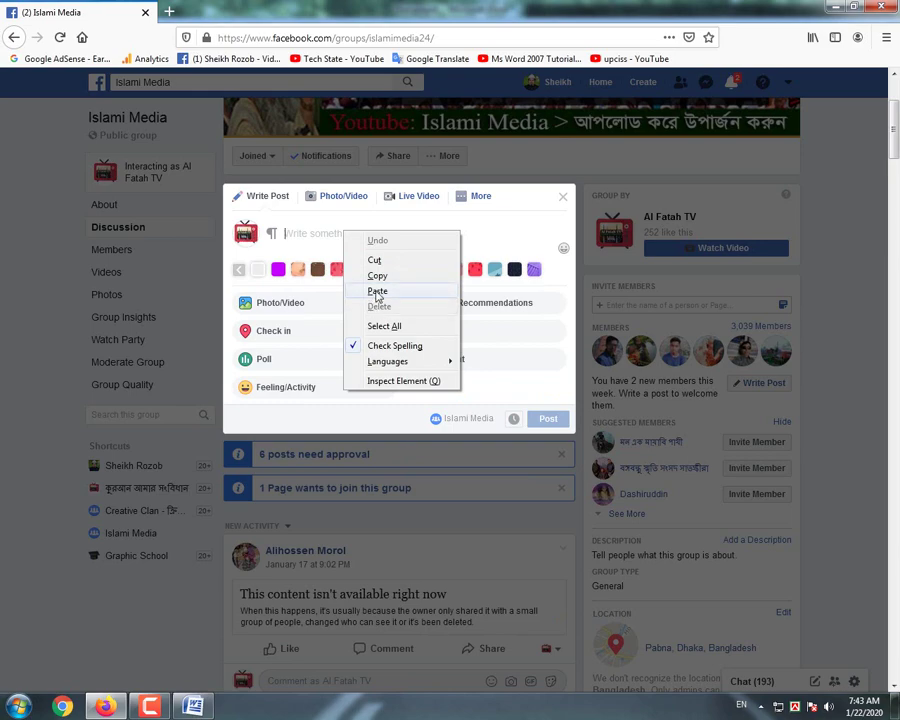
left_click(378, 291)
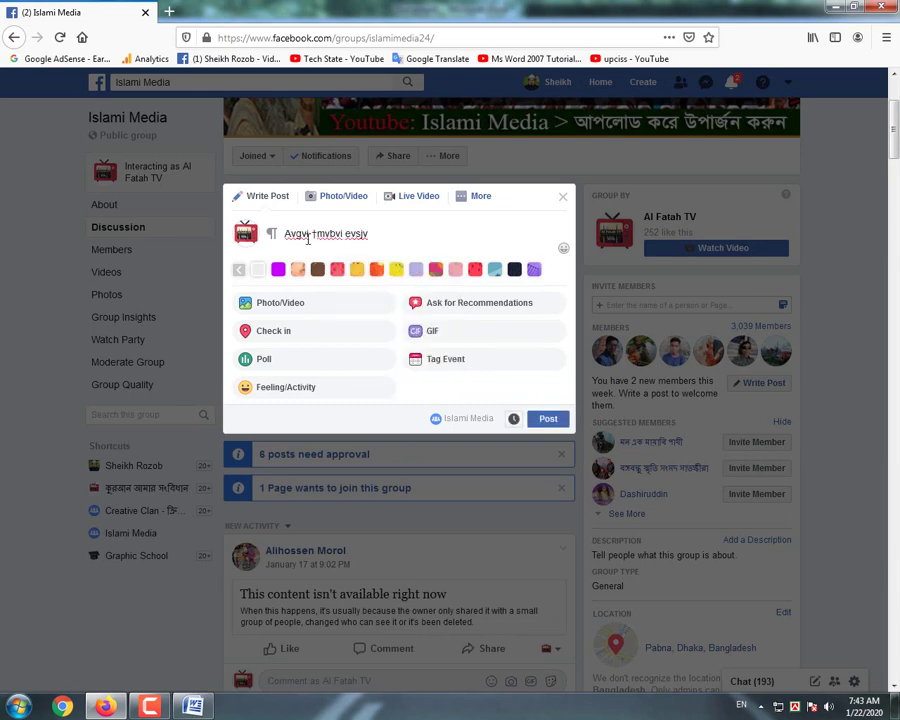
left_click_drag(297, 243, 376, 234)
left_click(369, 233)
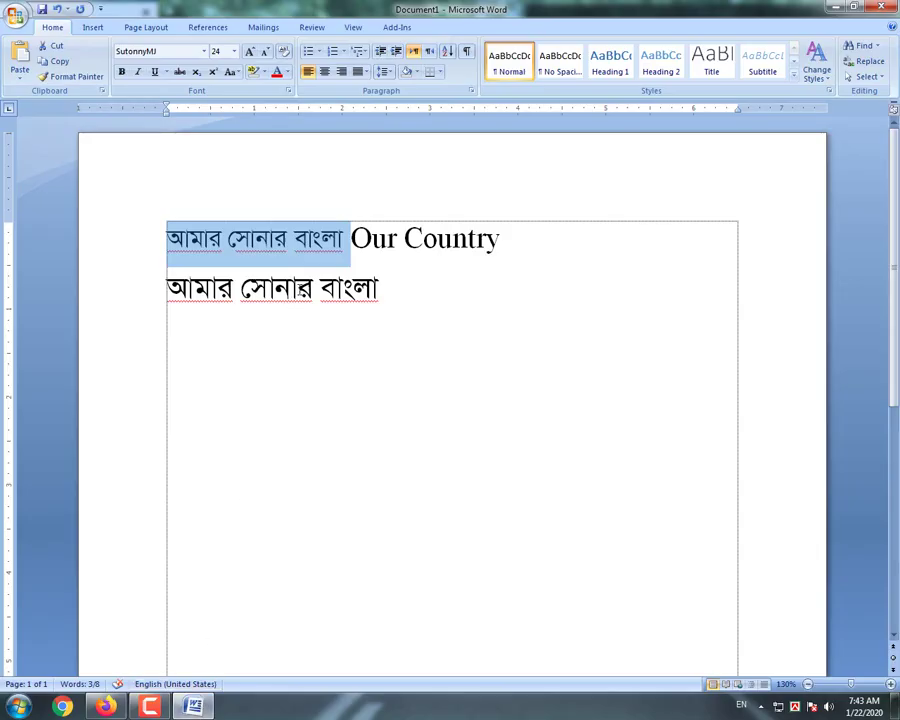
- Copy the SolaimanLipi line 'আমার সোনার বাংলা' from Word, then return to Facebook
left_click(300, 288)
left_click(381, 288)
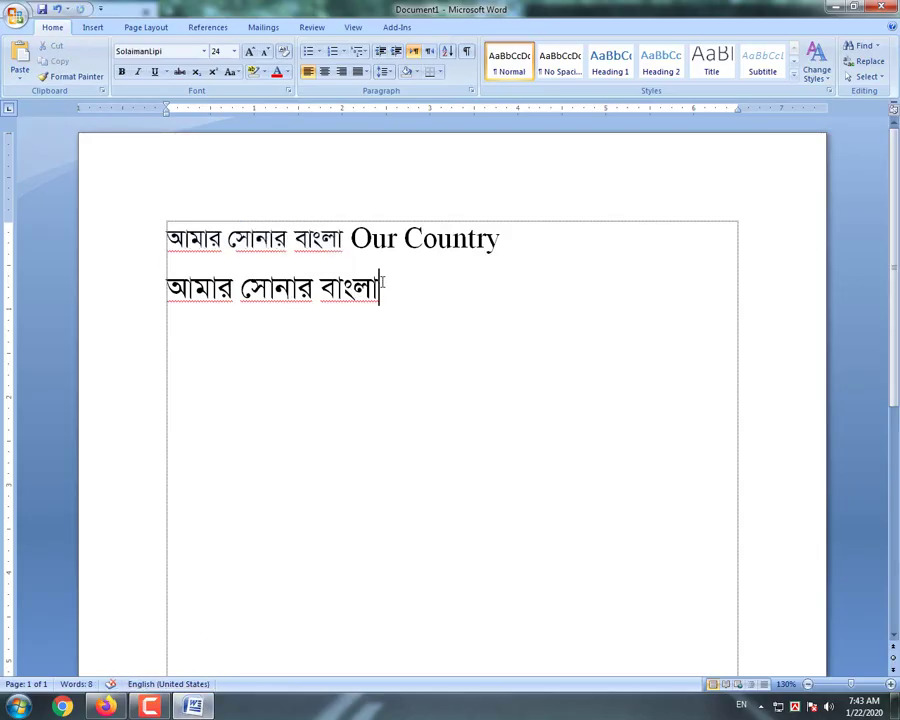
left_click_drag(381, 288, 166, 289)
right_click(212, 287)
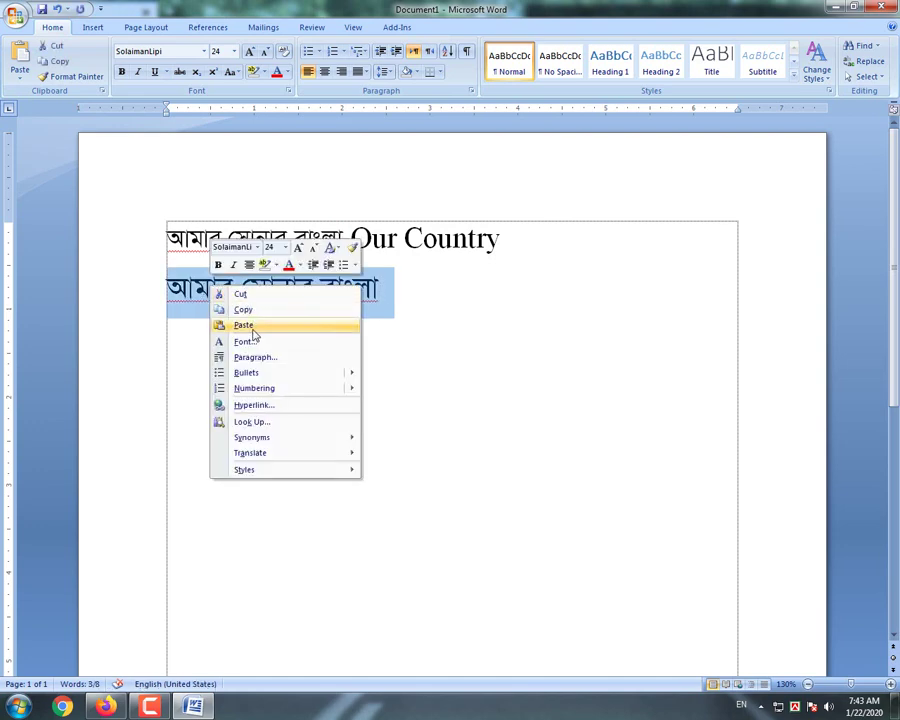
left_click(244, 310)
left_click(112, 708)
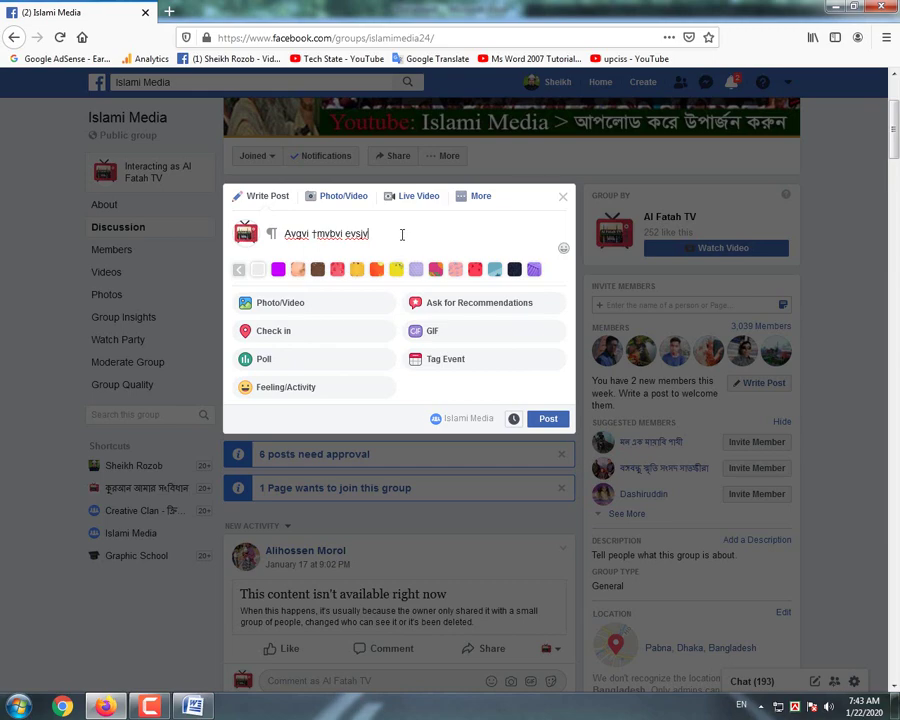
- Paste the SolaimanLipi line after the garbled text, where it shows as readable Bangla
right_click(402, 234)
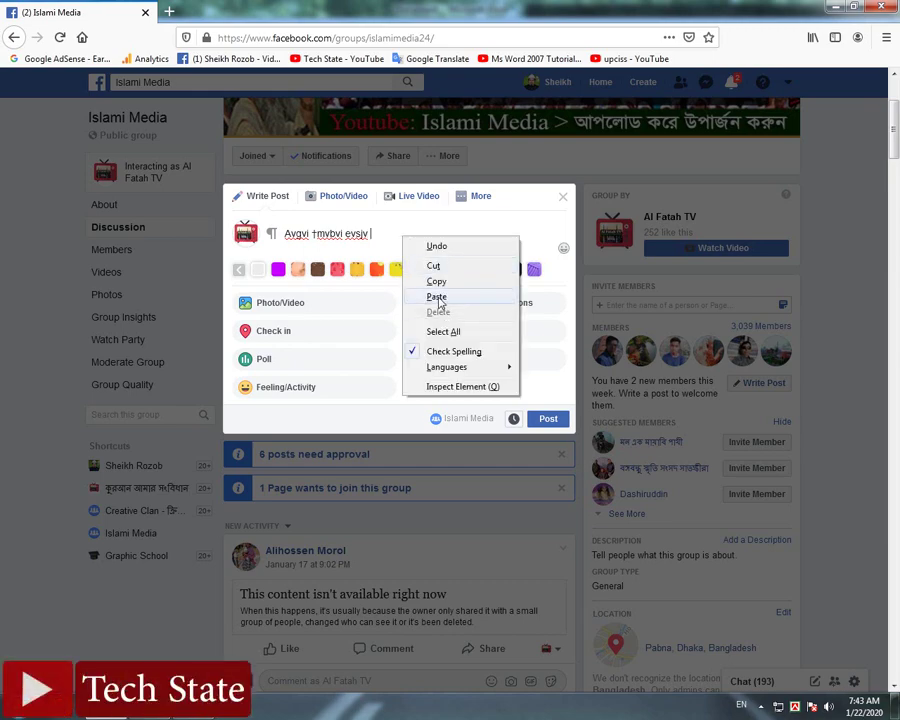
left_click(438, 298)
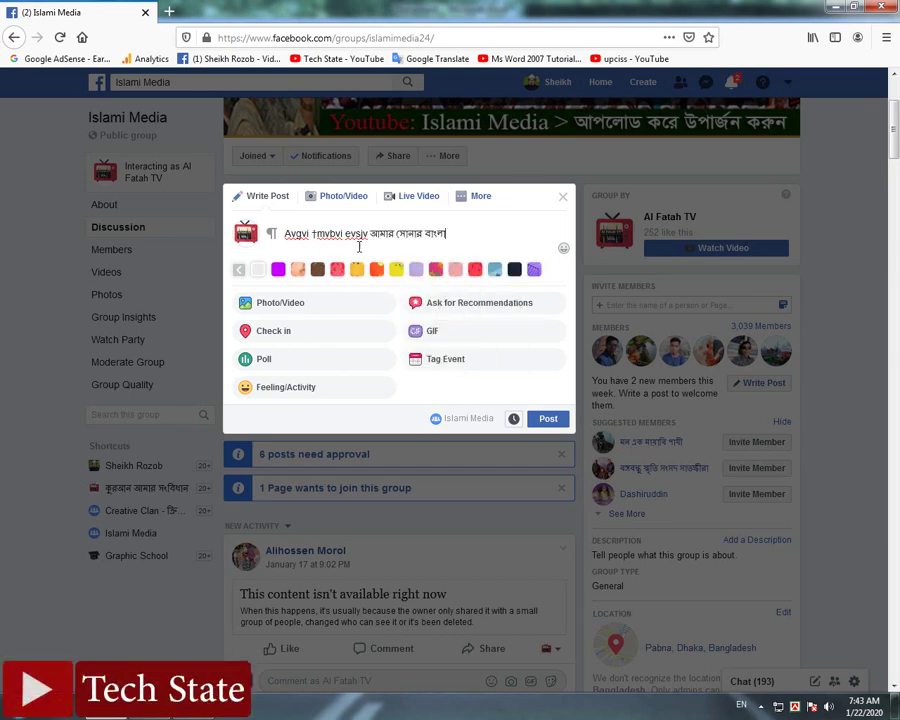